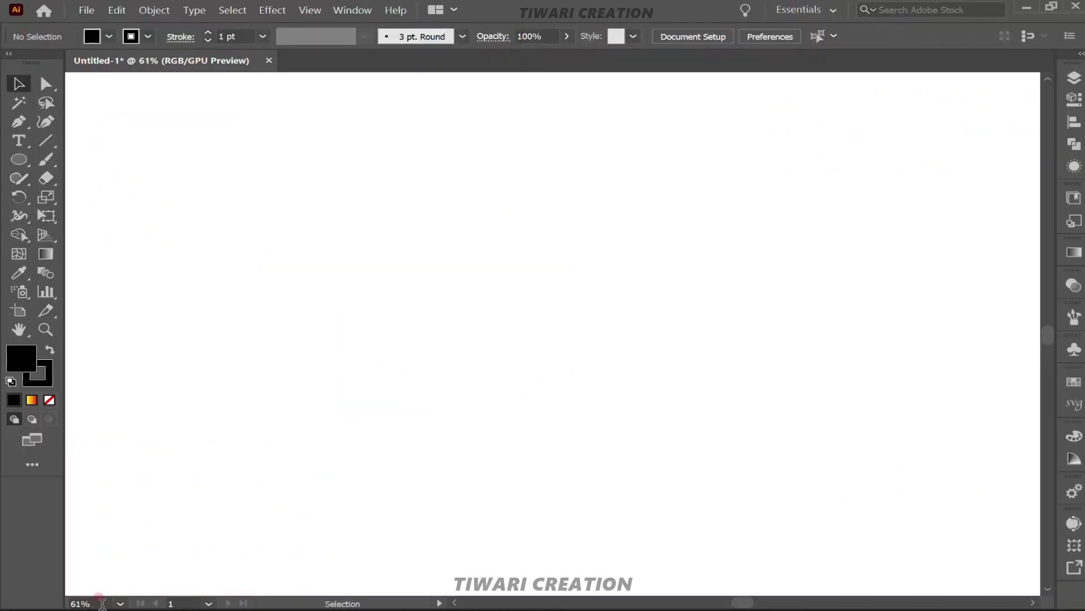
Step: Zoom out with the scroll wheel until the whole blank artboard is visible
scroll(102, 603, down, 2)
scroll(102, 603, down, 2)
scroll(103, 602, up, 2)
scroll(102, 603, down, 1)
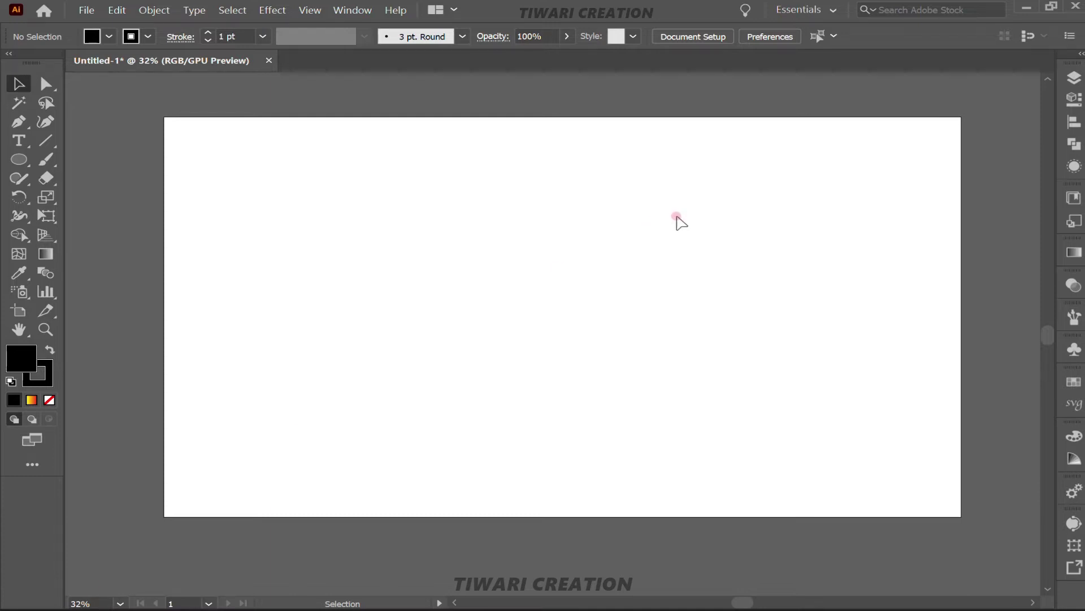
Step: Draw a black rectangle spanning the entire artboard, then deselect it
click(15, 163)
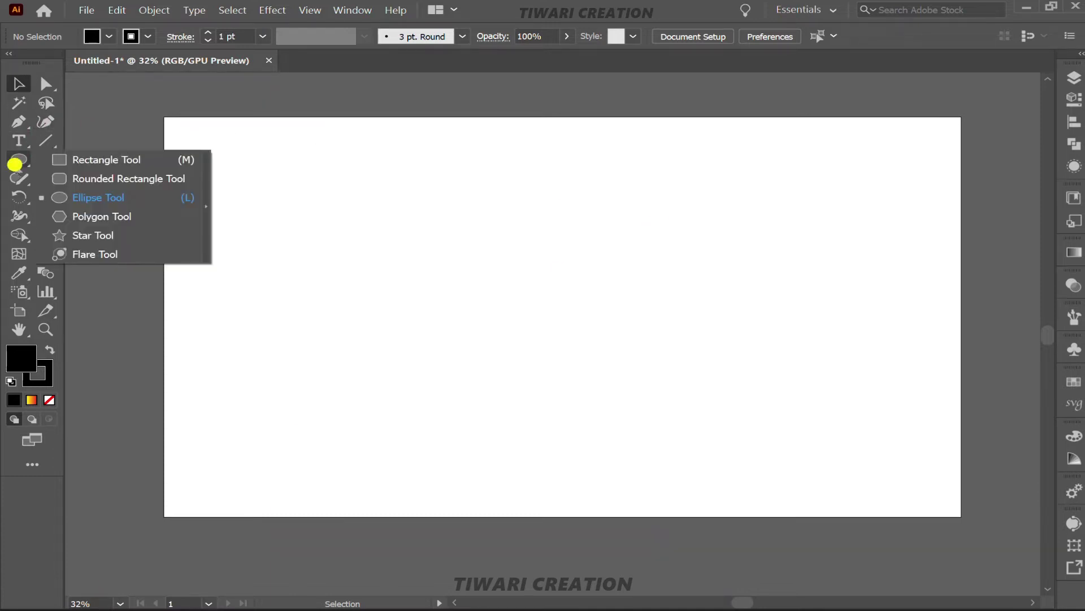
click(132, 160)
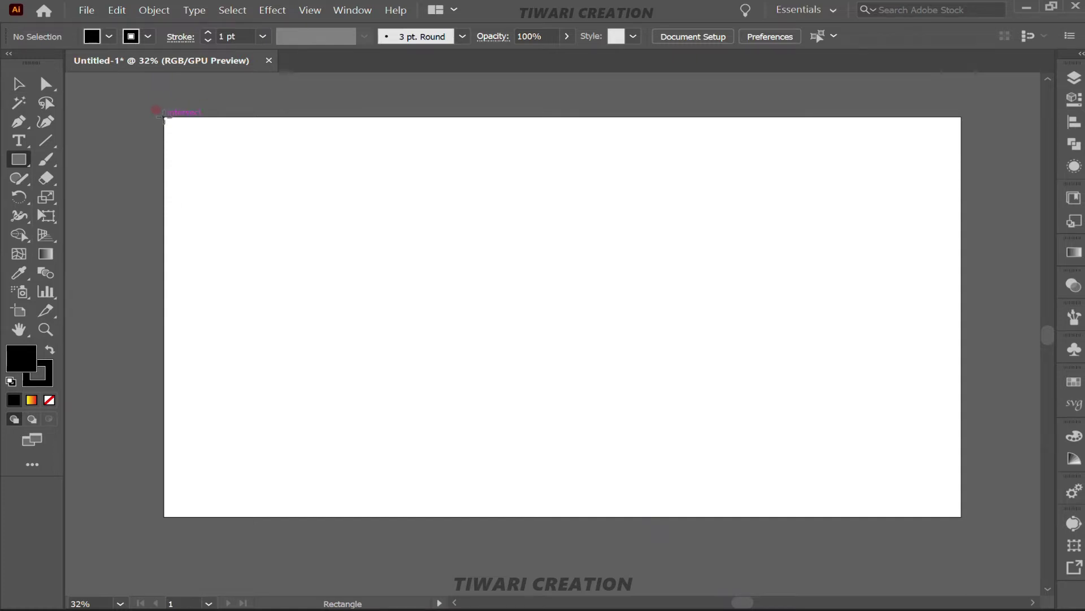
drag(164, 118, 960, 515)
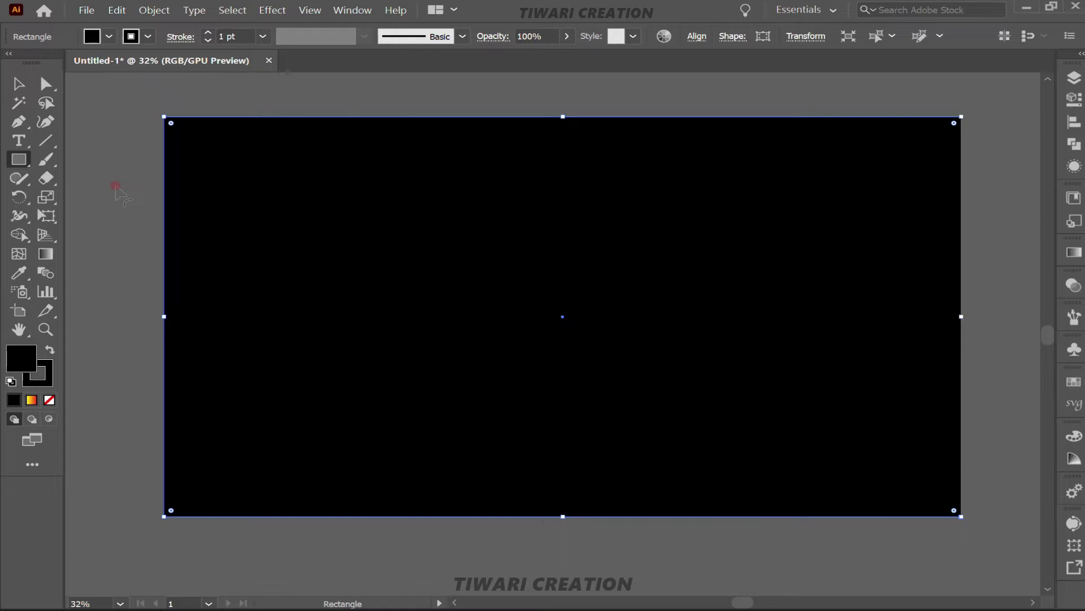
key(v)
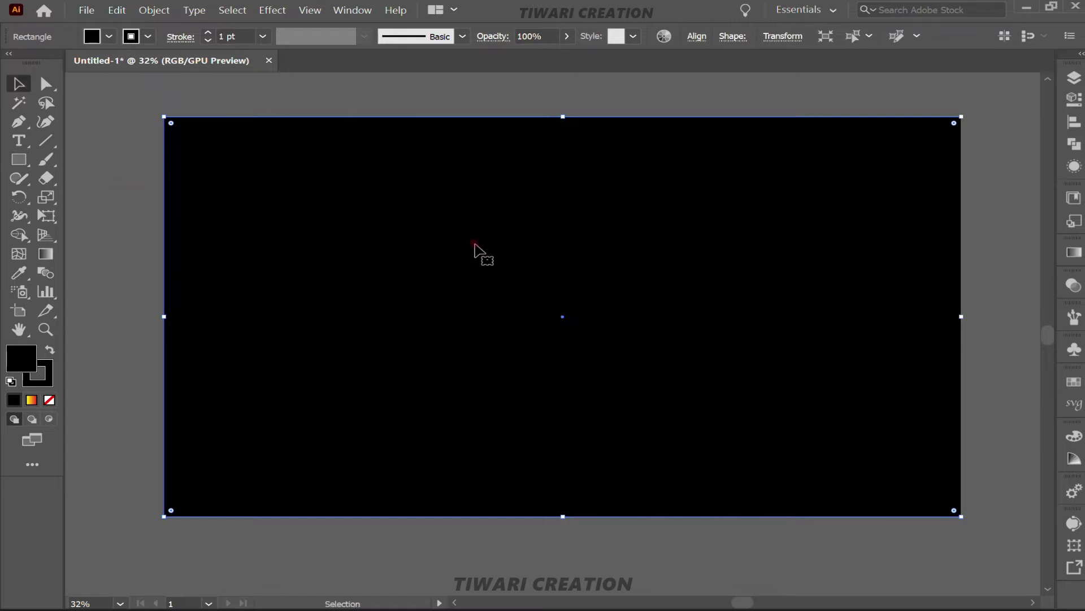
key(ctrl+2)
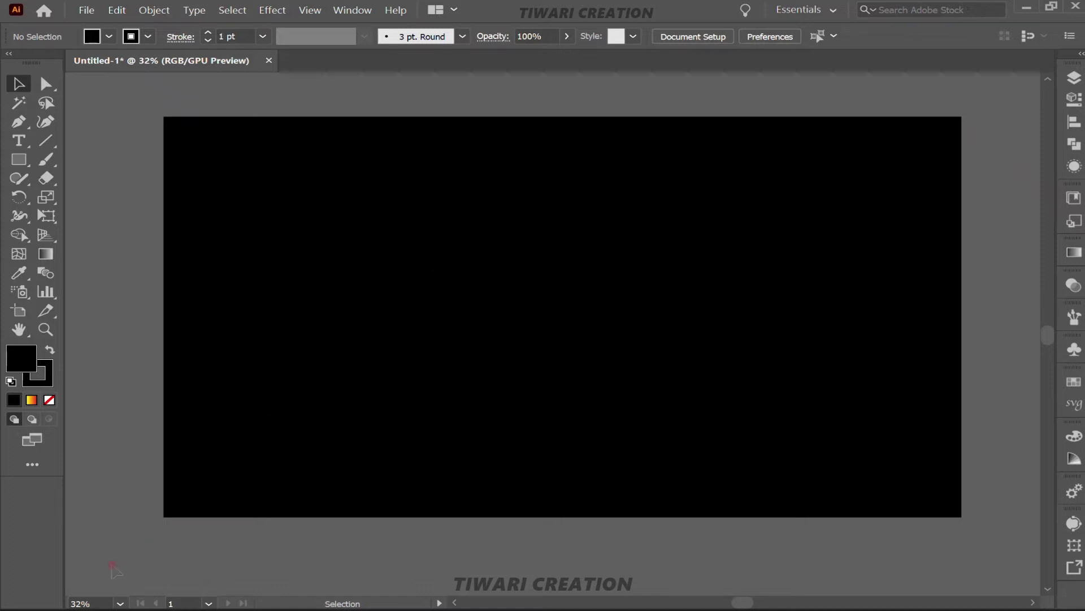
Step: Set the view zoom to 56% so the artboard fills the window
drag(249, 287, 662, 459)
text(56)
key(Return)
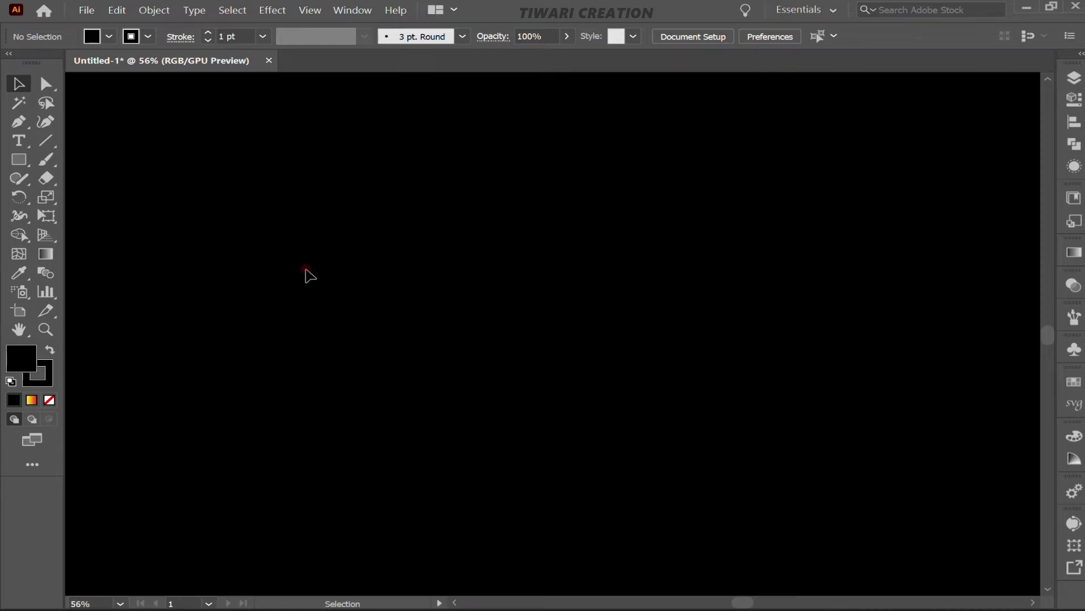
Step: Add a text object reading 'MADHURI' on the black background
click(19, 140)
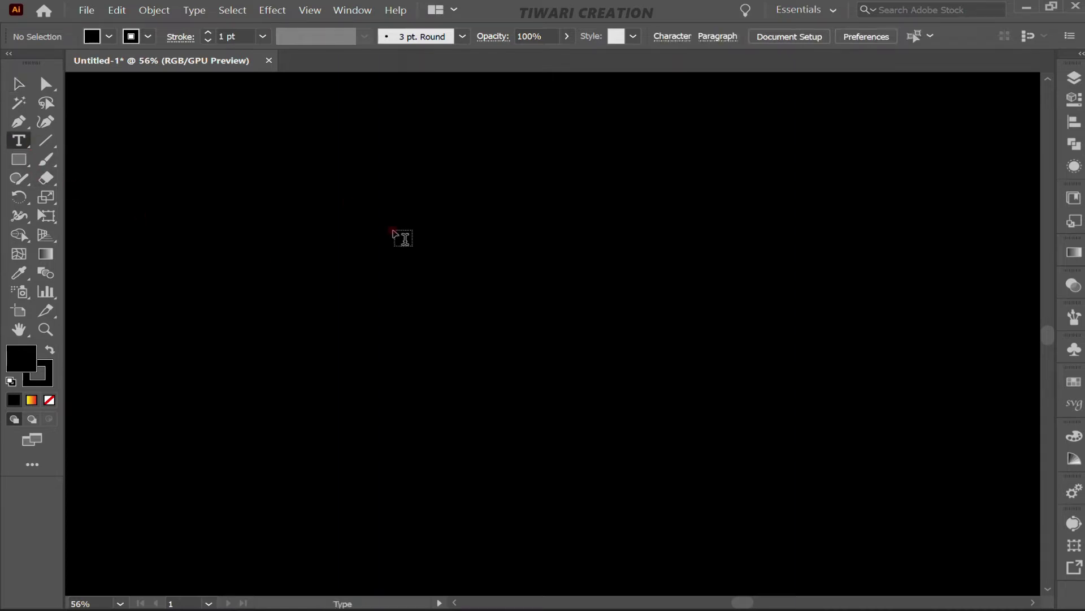
click(397, 285)
key(BackSpace)
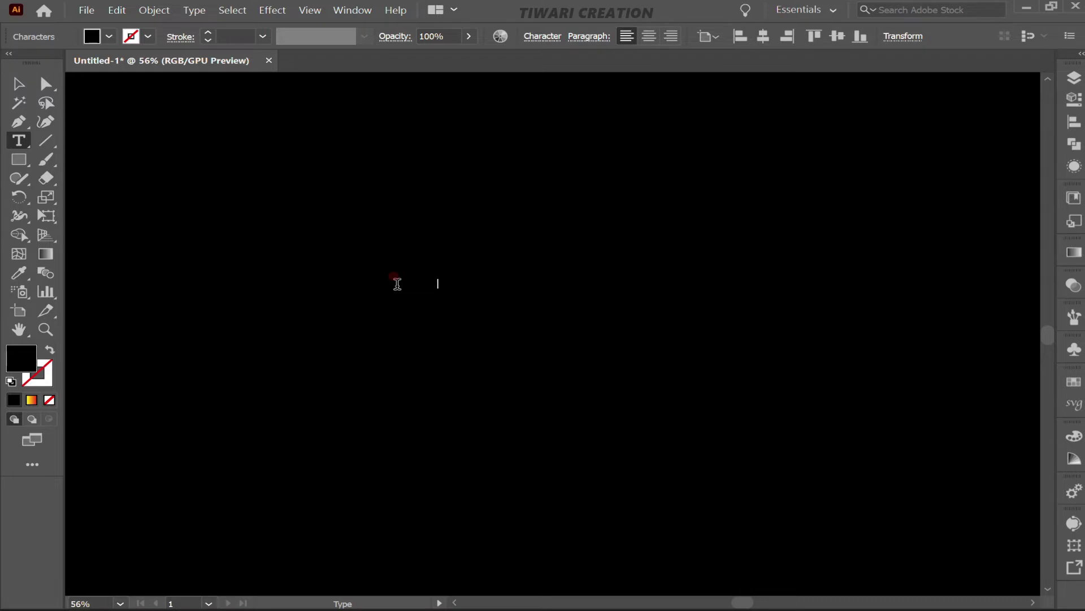
click(480, 347)
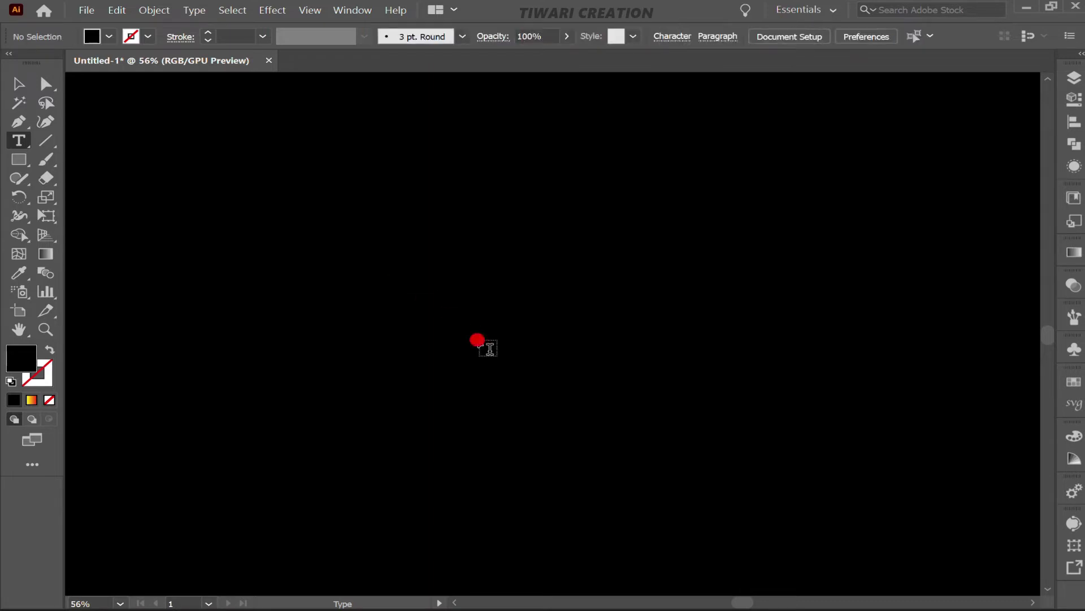
Step: Fill the MADHURI text with the cyan swatch
key(v)
drag(481, 347, 367, 275)
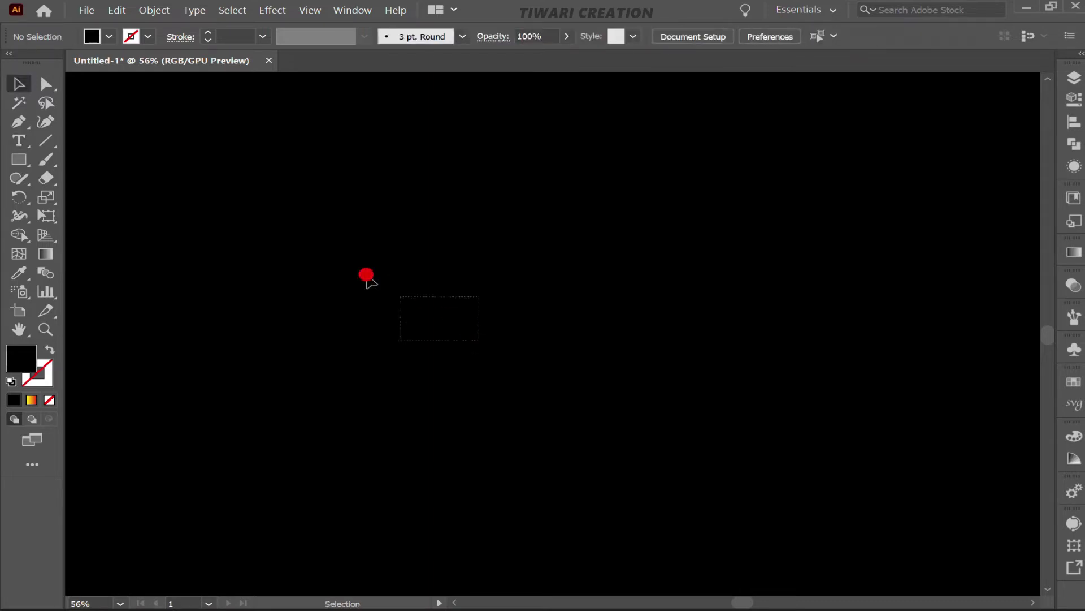
click(109, 38)
click(99, 64)
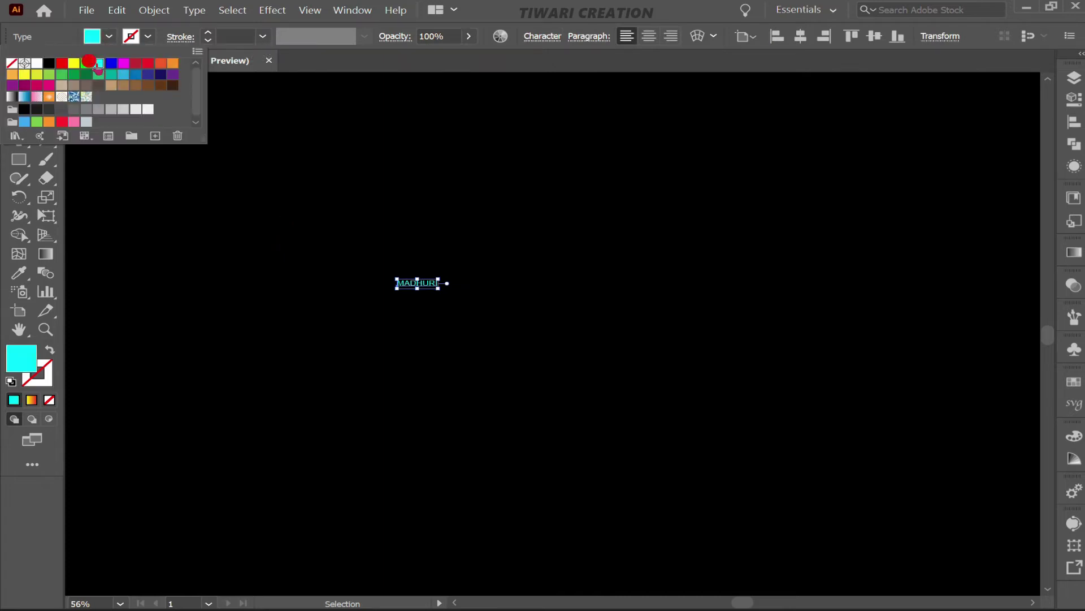
click(441, 292)
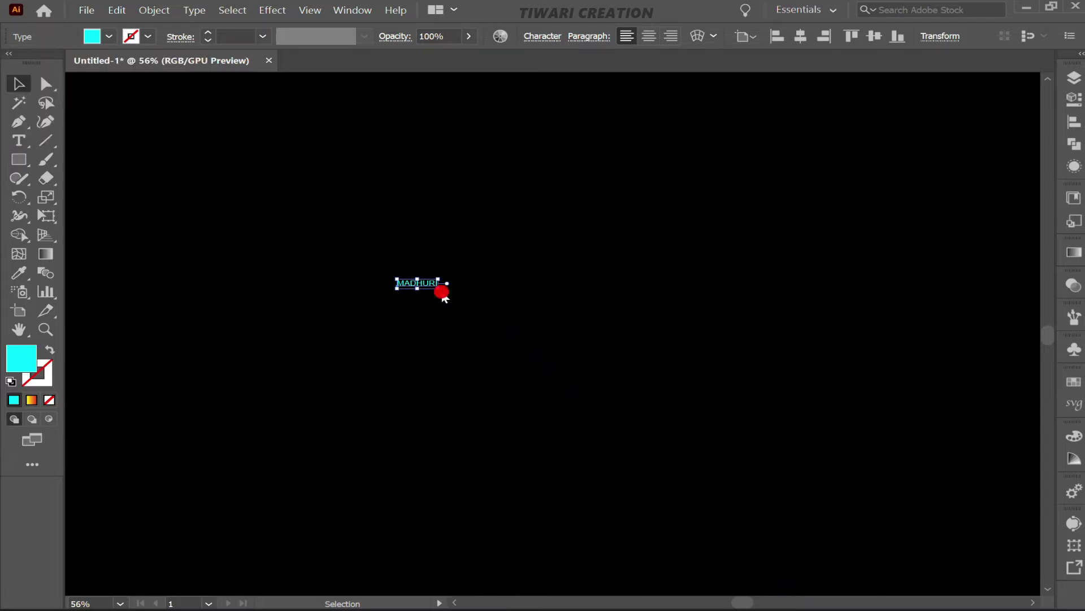
Step: Scale up the cyan MADHURI text and centre it on the artboard
click(519, 292)
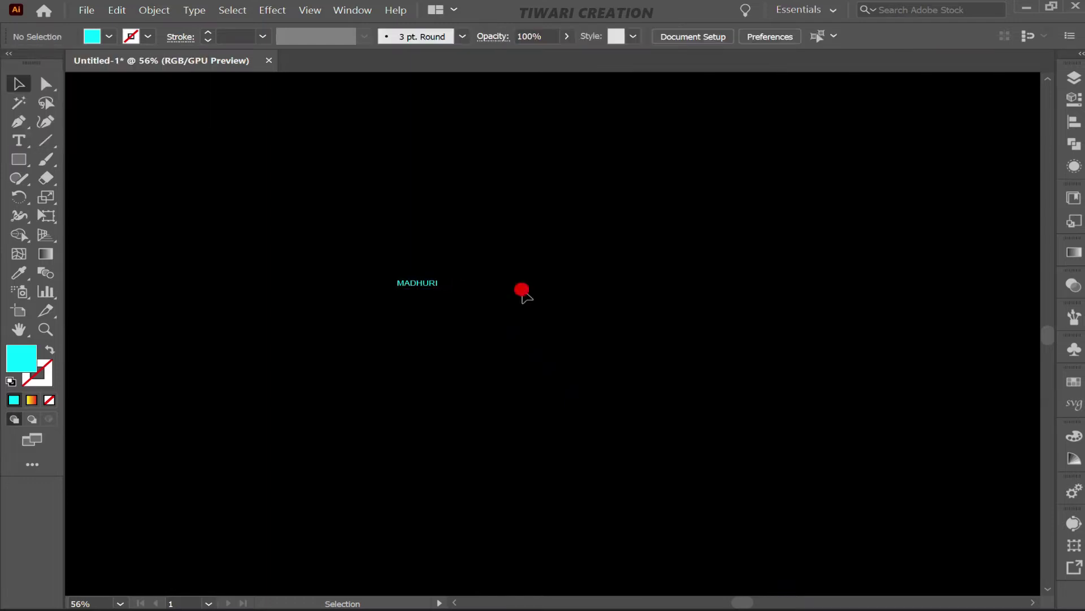
drag(426, 259, 416, 309)
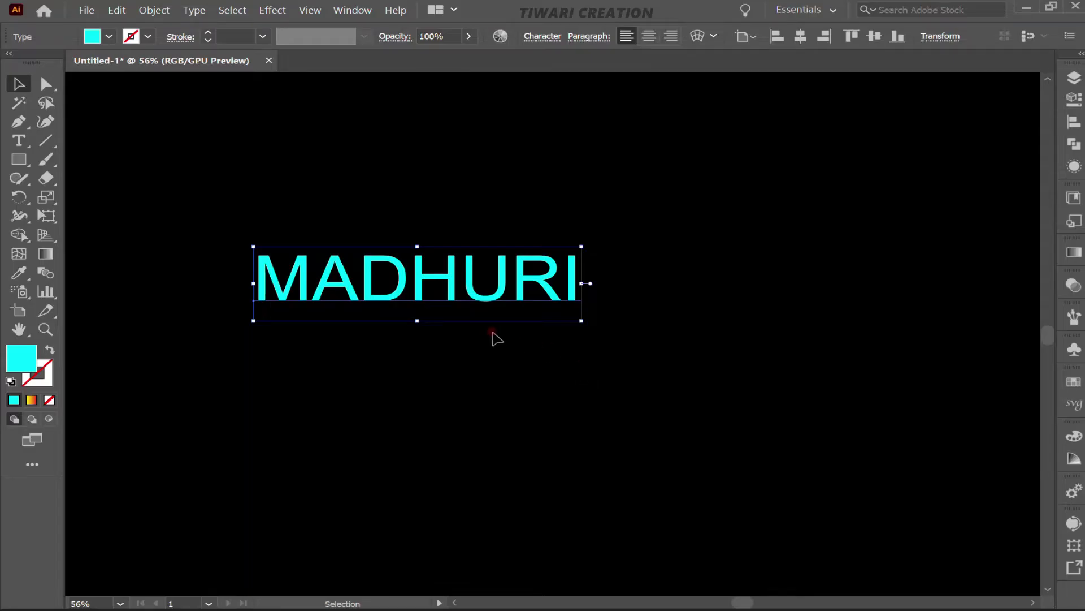
click(497, 336)
drag(254, 189, 636, 408)
drag(370, 281, 512, 326)
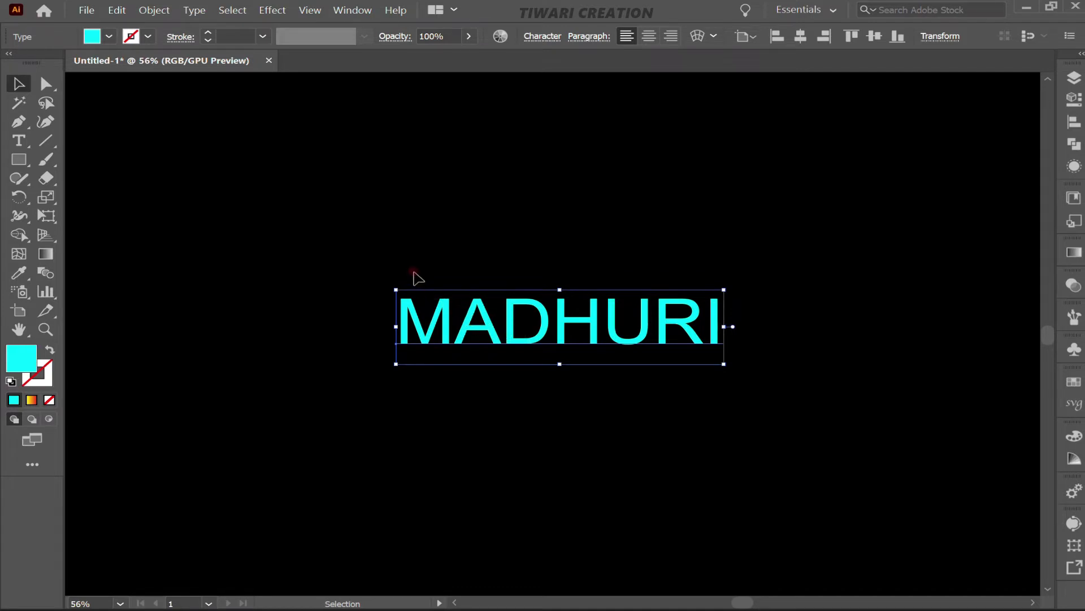
Step: Expand the MADHURI text into outline shapes and inspect the letter group in isolation
click(154, 10)
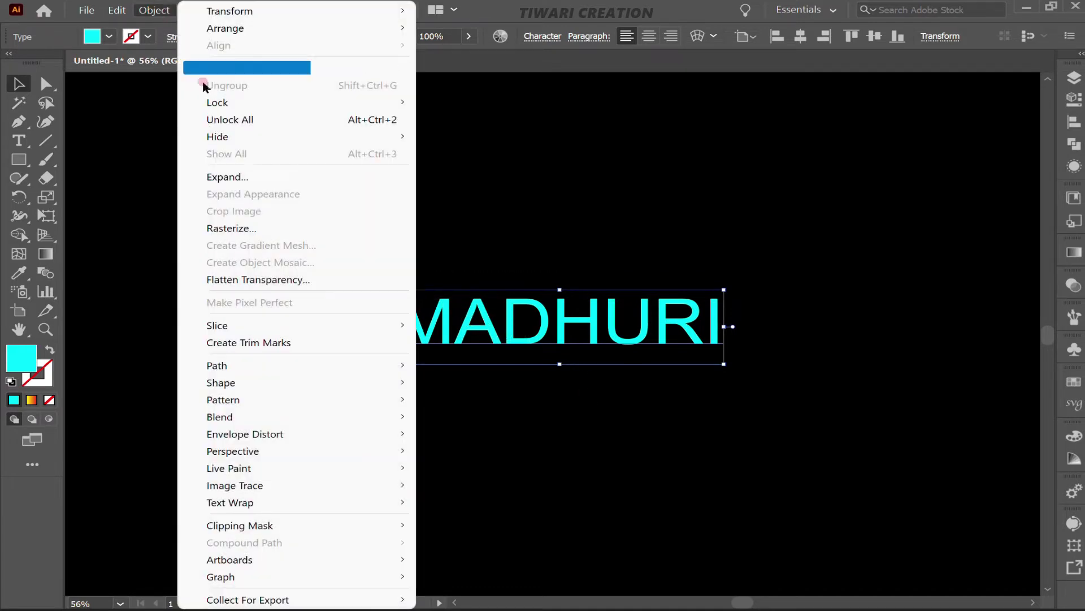
click(258, 178)
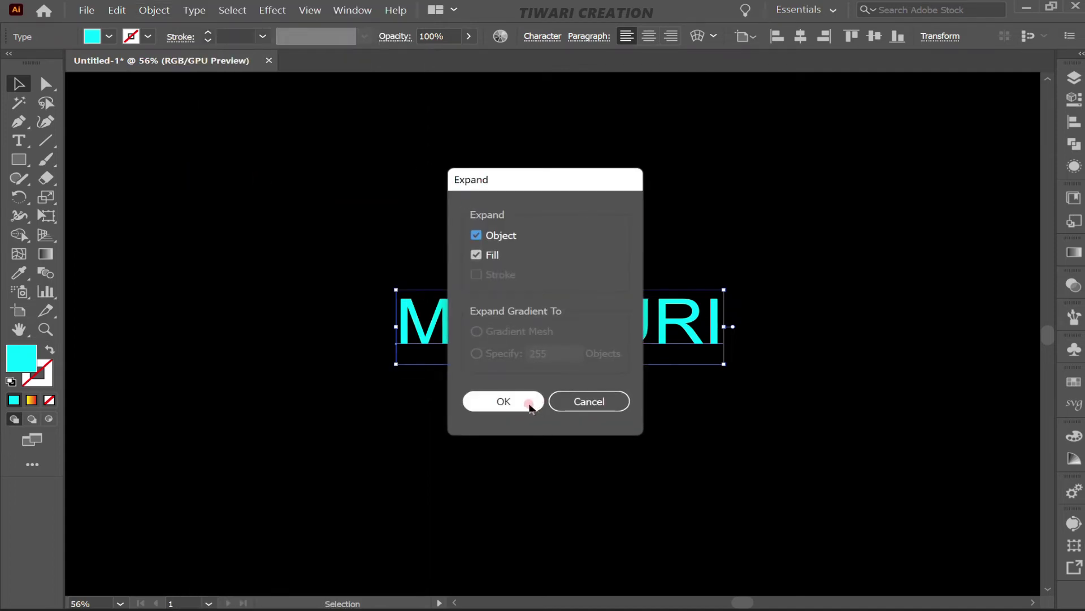
click(530, 407)
click(430, 390)
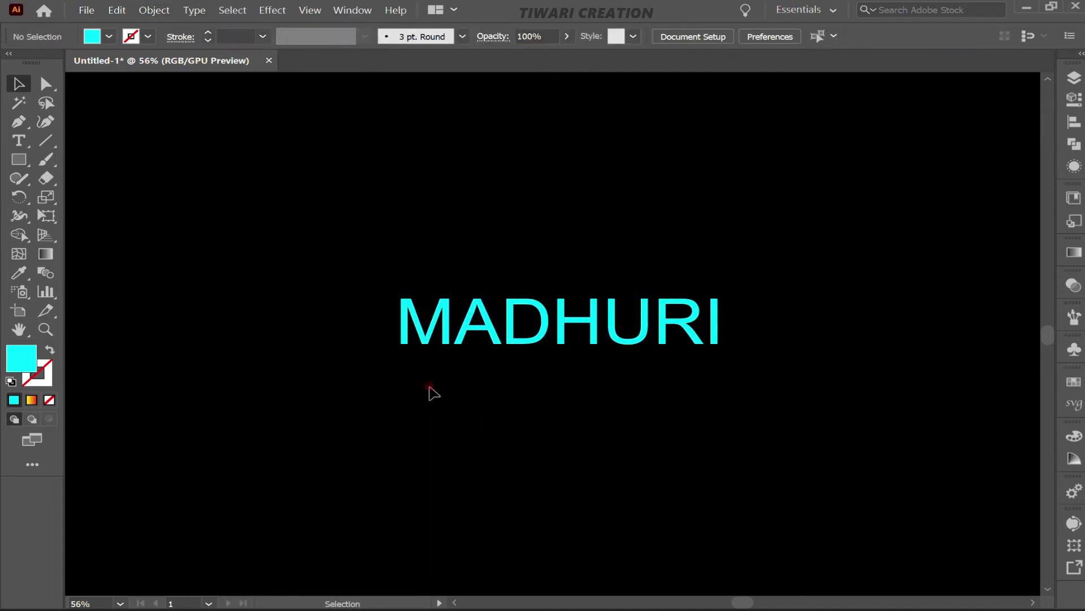
double_click(447, 328)
click(441, 310)
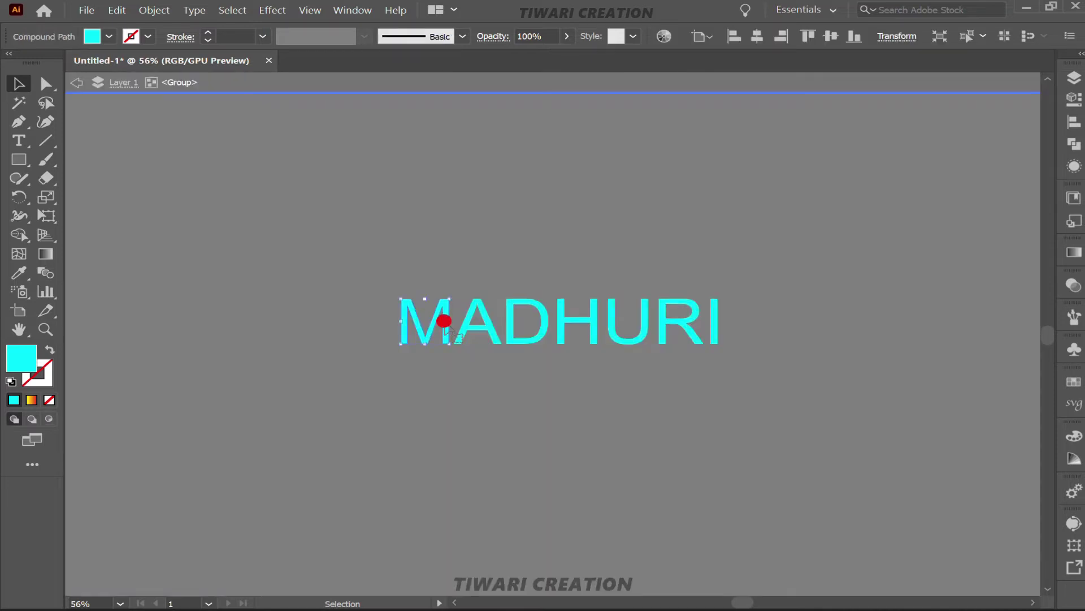
double_click(454, 267)
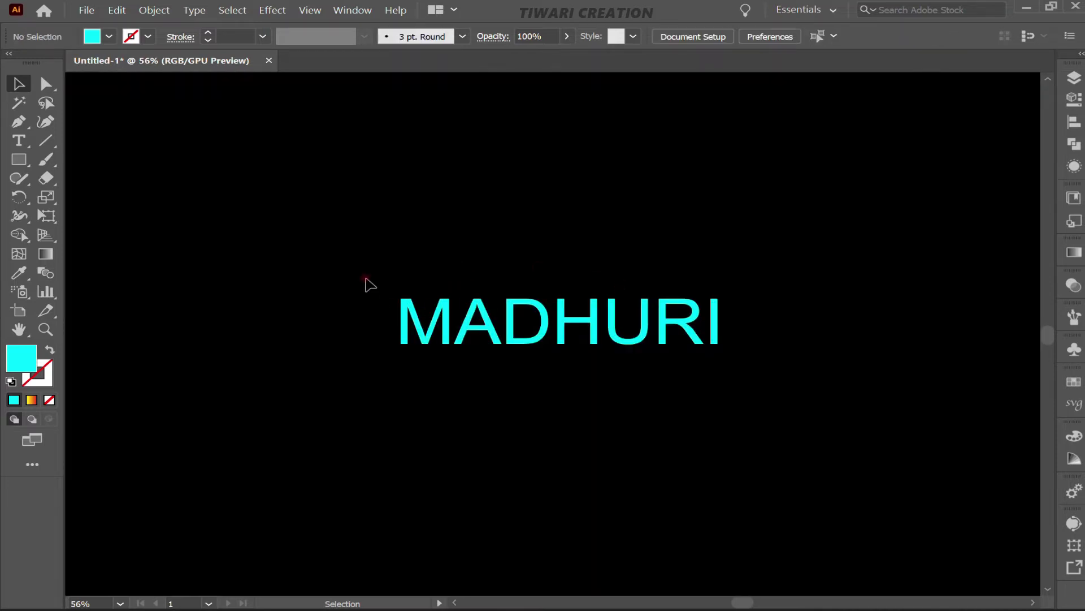
Step: Shift the expanded MADHURI lettering slightly to the left
drag(994, 476, 1000, 469)
click(715, 439)
drag(568, 321, 509, 323)
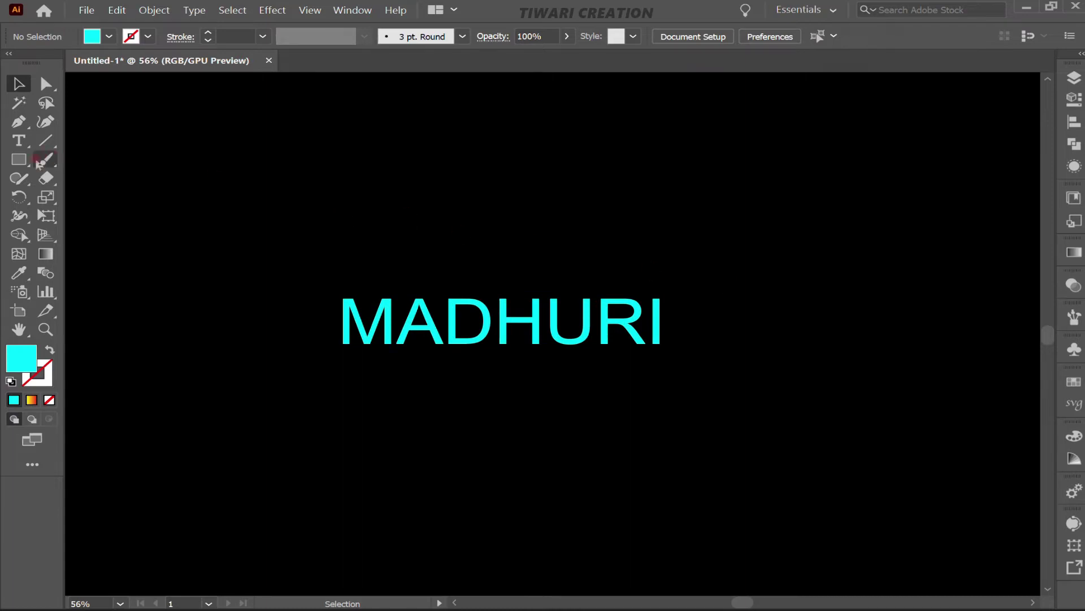
Step: Draw a rectangle over the MADHURI letters and send it behind them
click(16, 165)
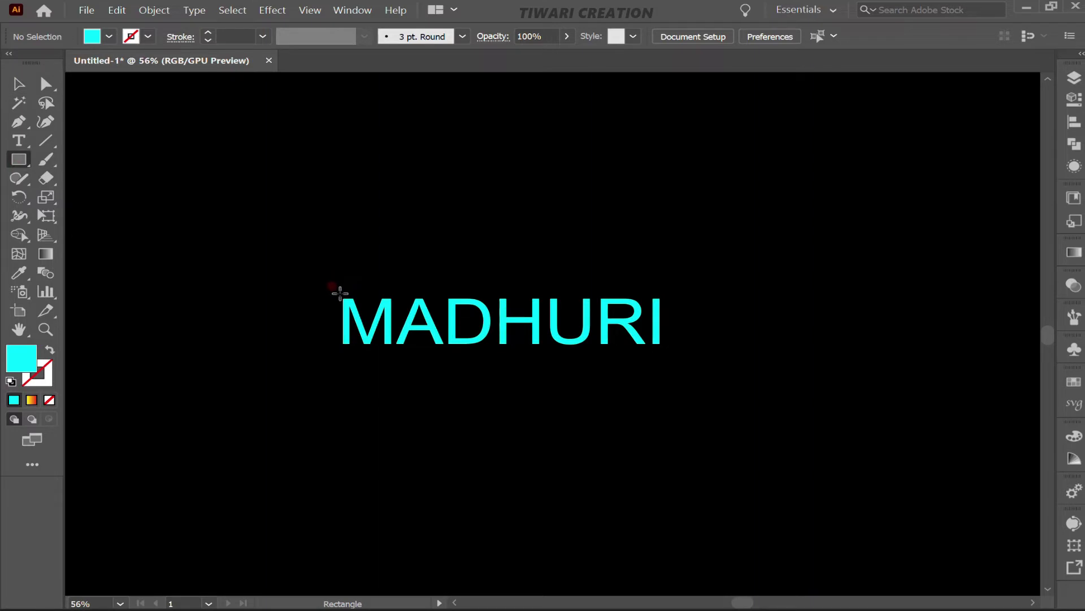
drag(339, 292, 665, 352)
right_click(537, 322)
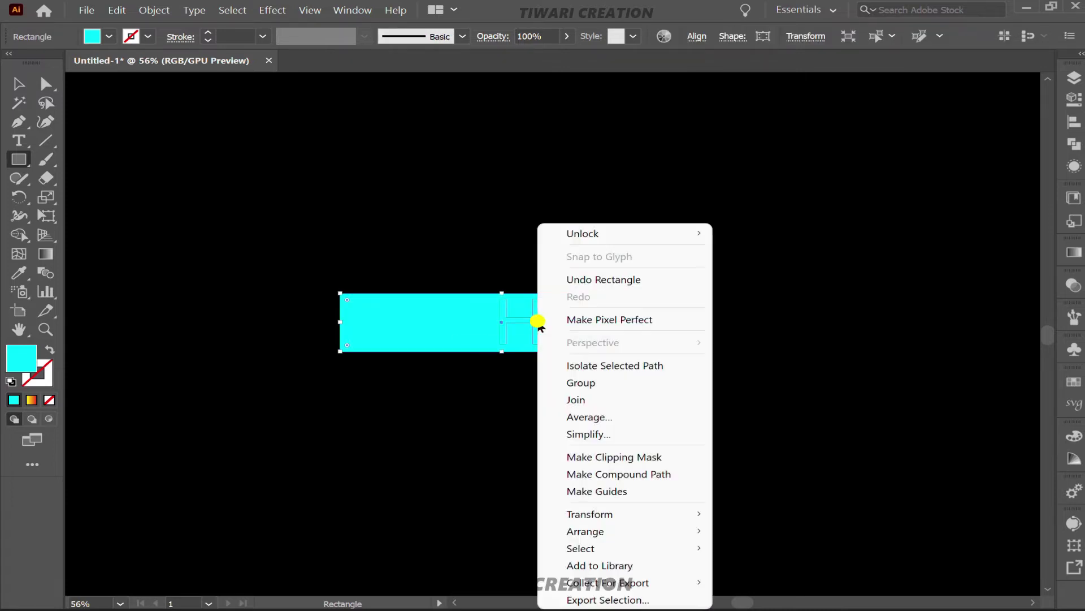
mouse_move(623, 531)
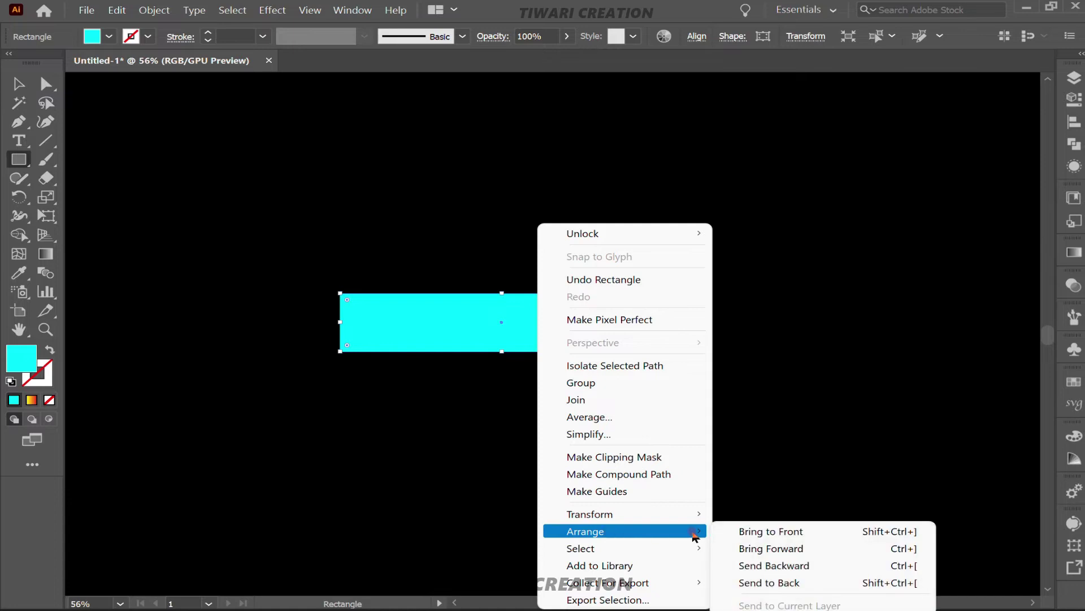
click(782, 566)
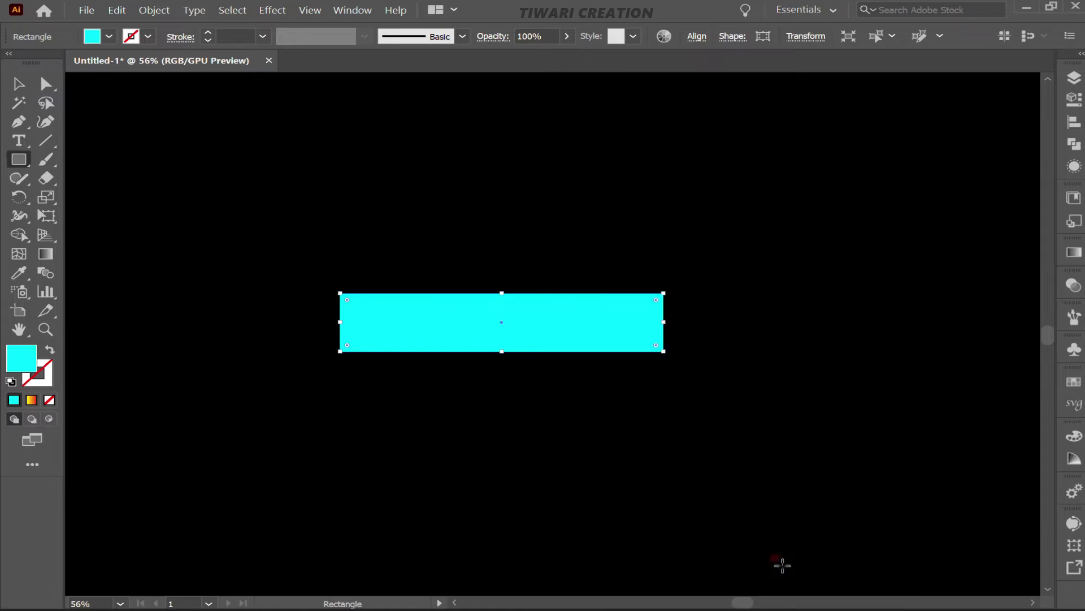
key(v)
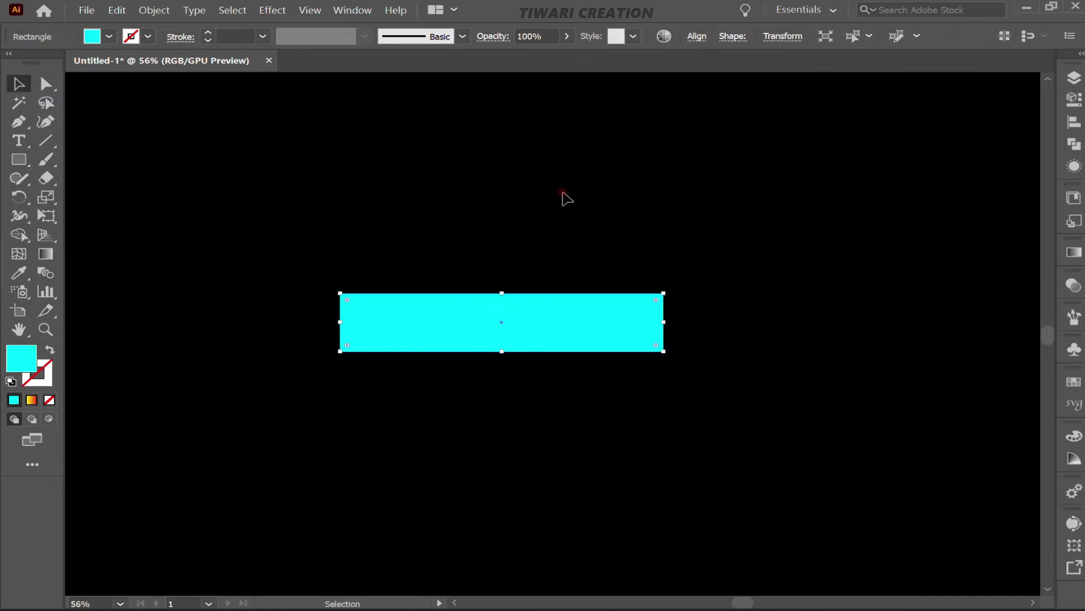
Step: Fill the rectangle black and group it with the MADHURI lettering
click(110, 38)
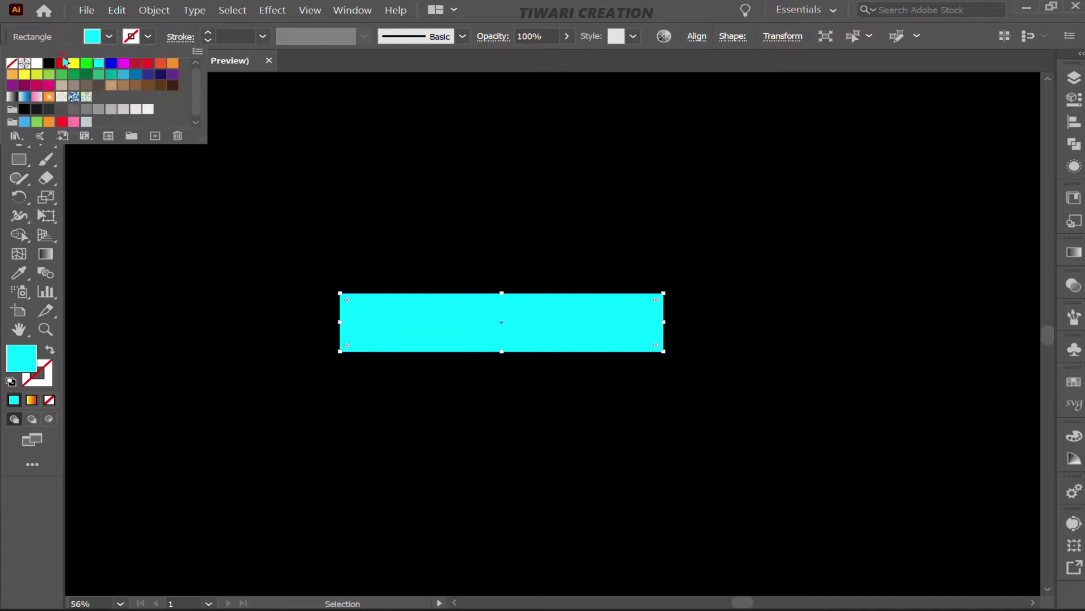
click(49, 63)
click(588, 200)
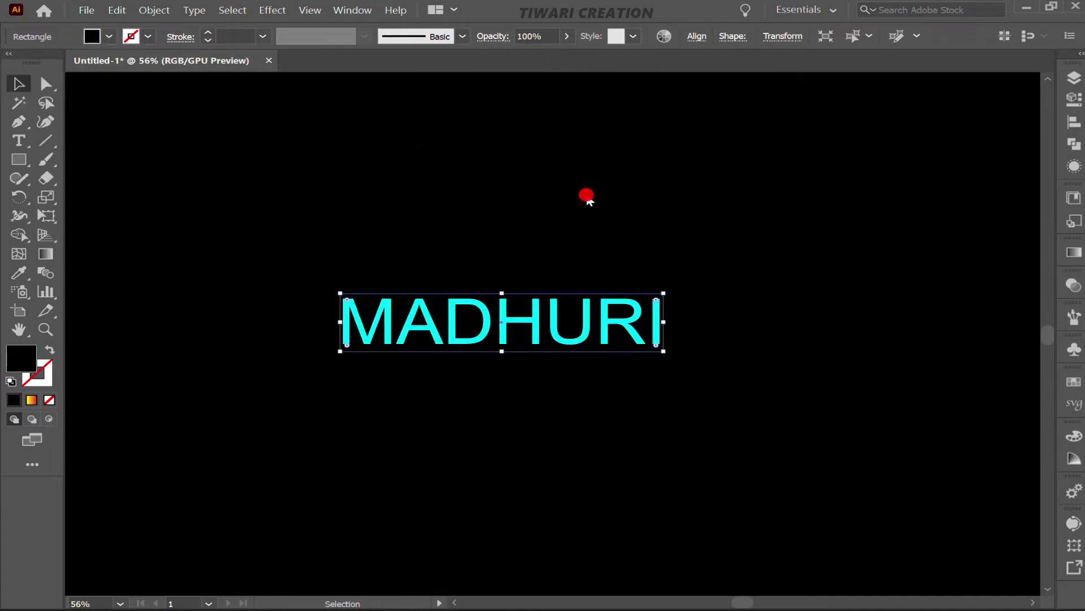
drag(666, 244, 396, 429)
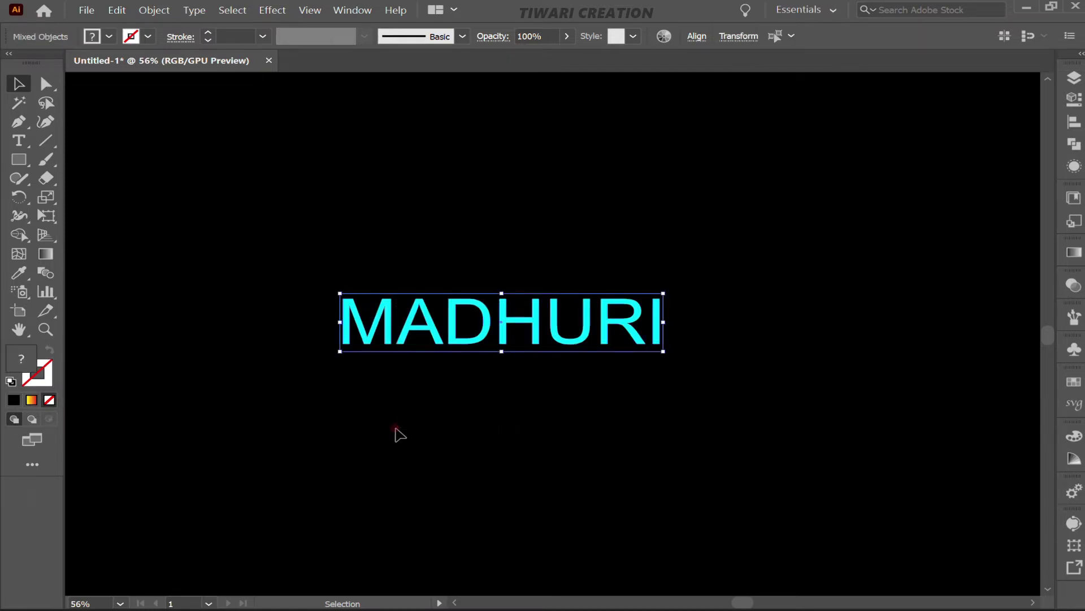
key(ctrl+g)
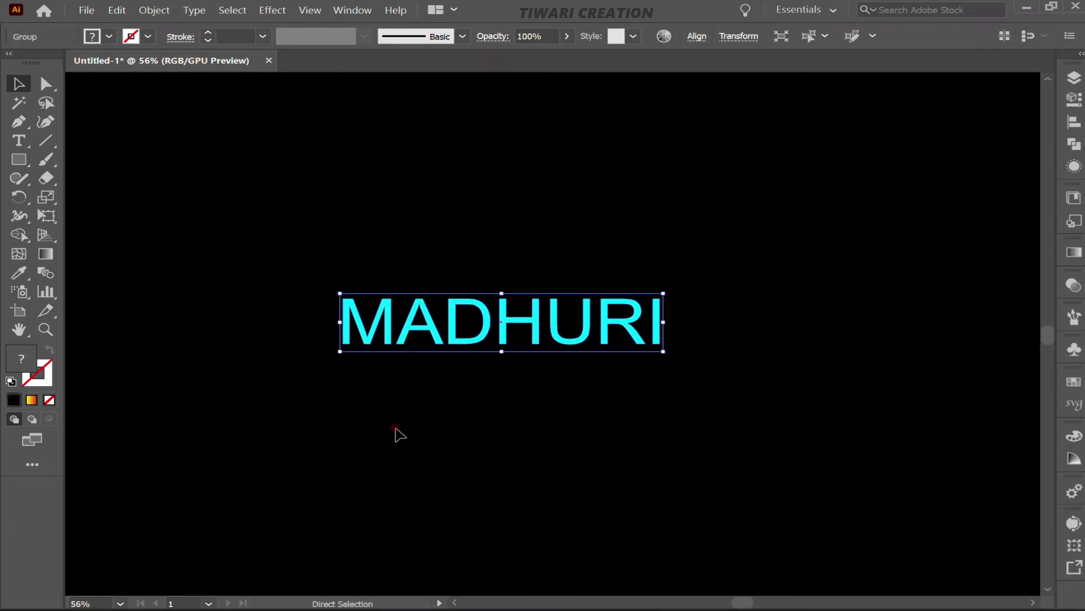
Step: Preview and cancel a Distort & Transform Roughen effect on the MADHURI group, then open Transform
click(700, 430)
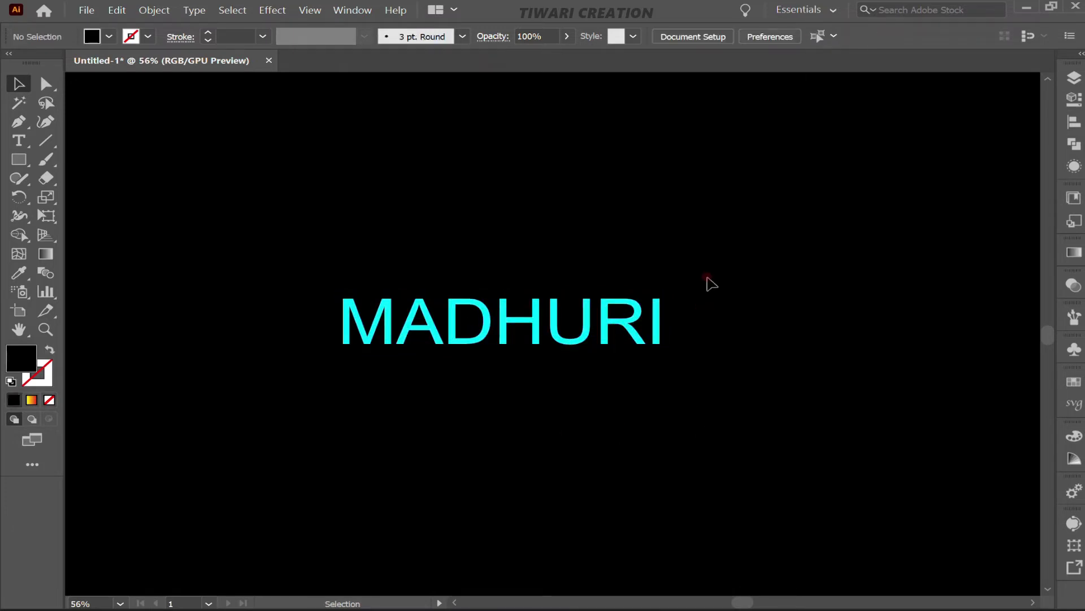
drag(713, 226, 364, 395)
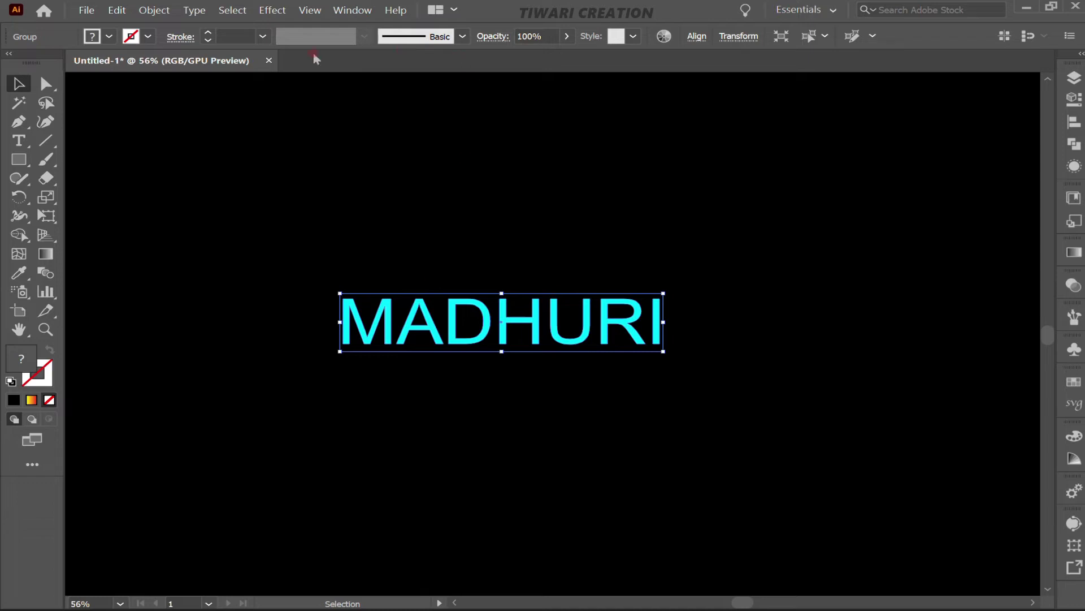
click(276, 10)
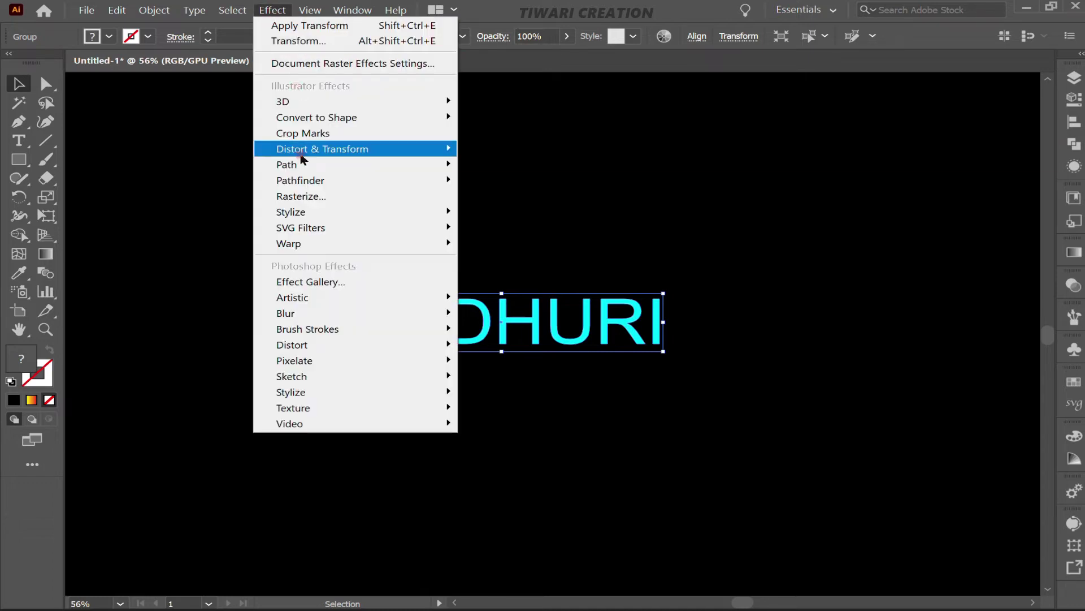
click(506, 185)
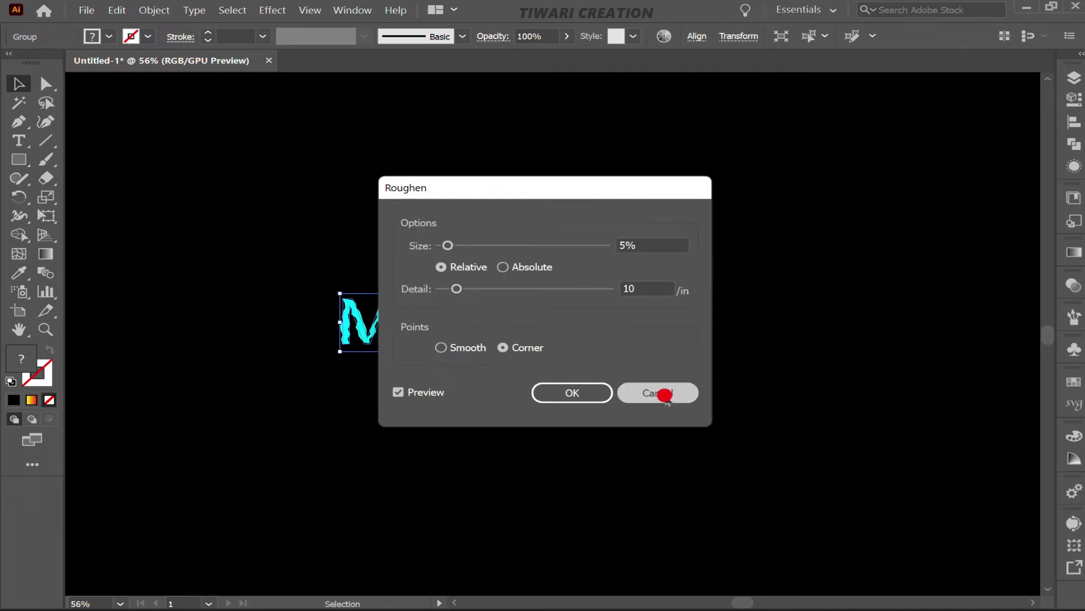
click(660, 393)
click(266, 10)
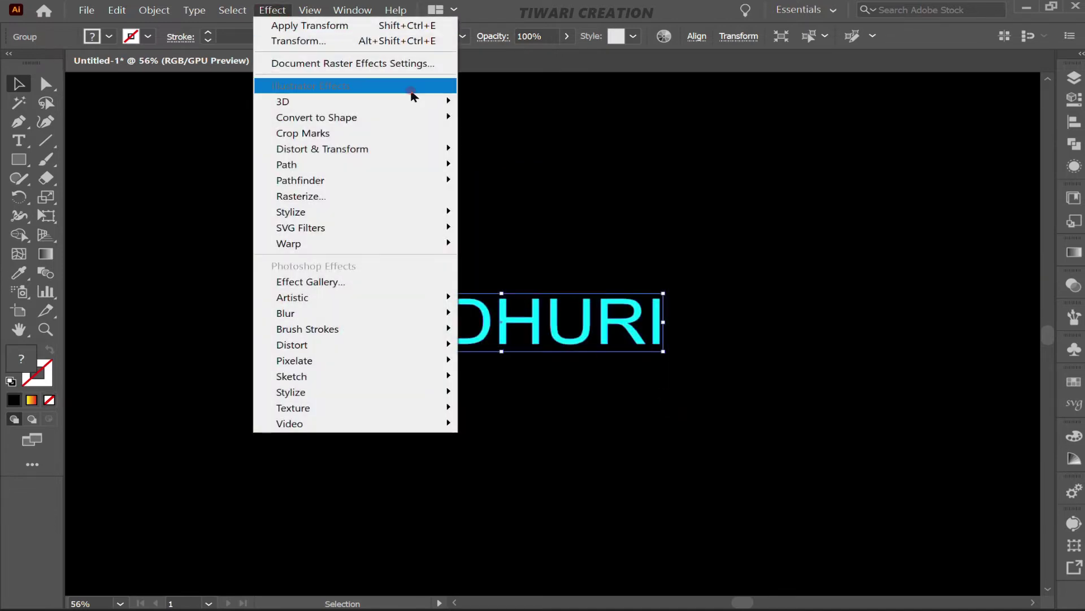
mouse_move(322, 148)
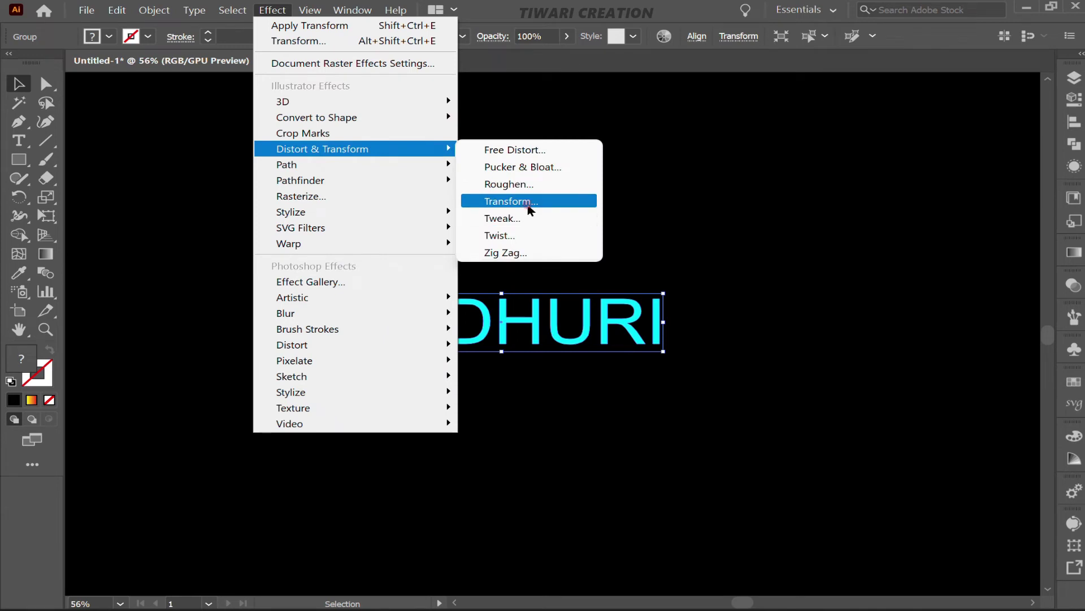
click(528, 202)
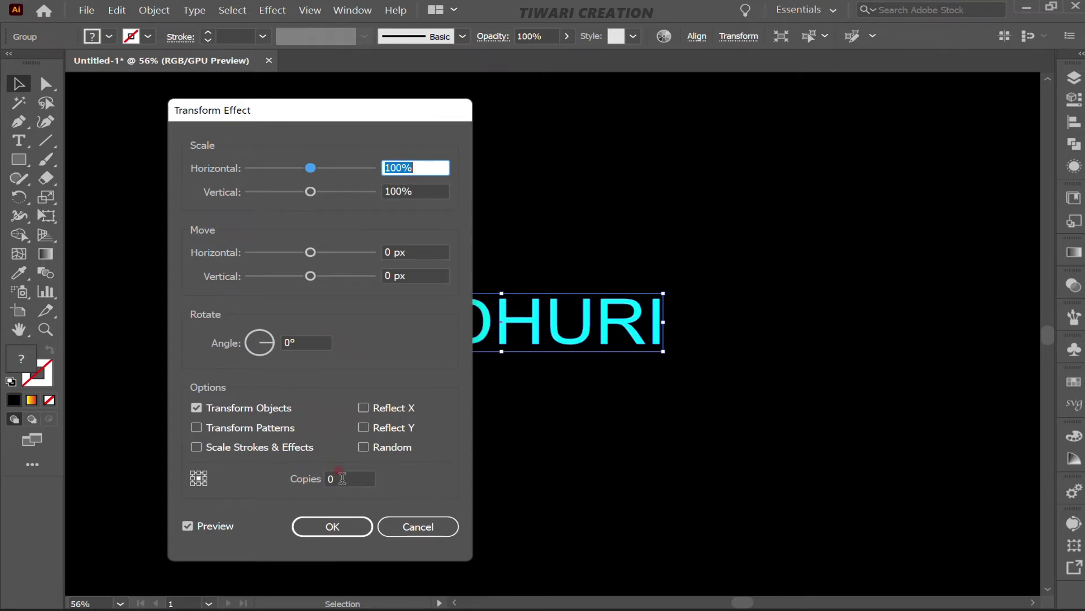
Step: Apply a Transform effect with 12 copies, 24 px vertical move and 93% vertical scale
click(342, 478)
key(BackSpace)
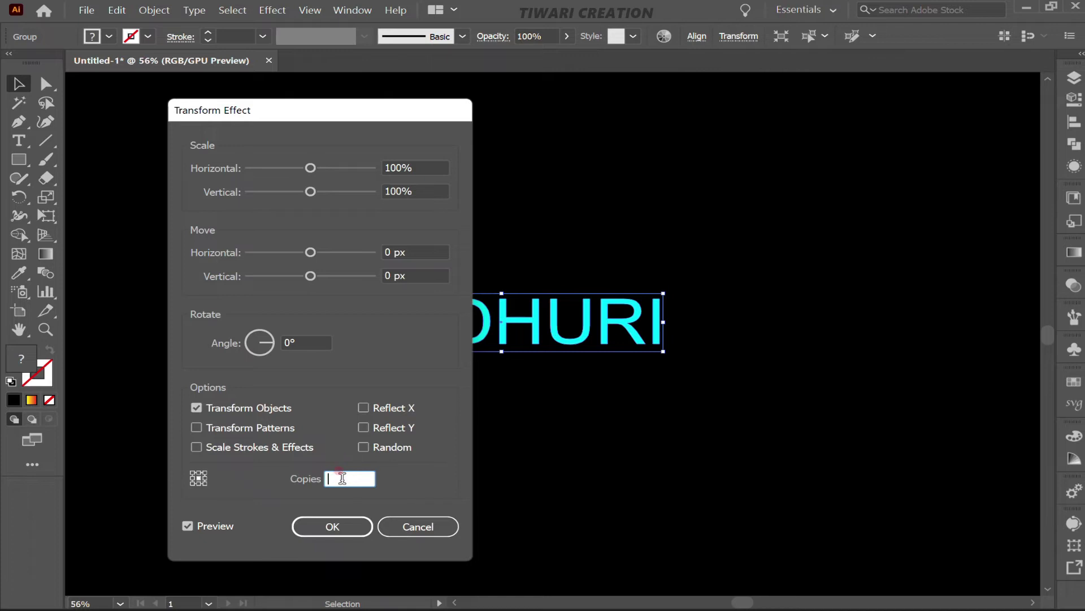
text(12)
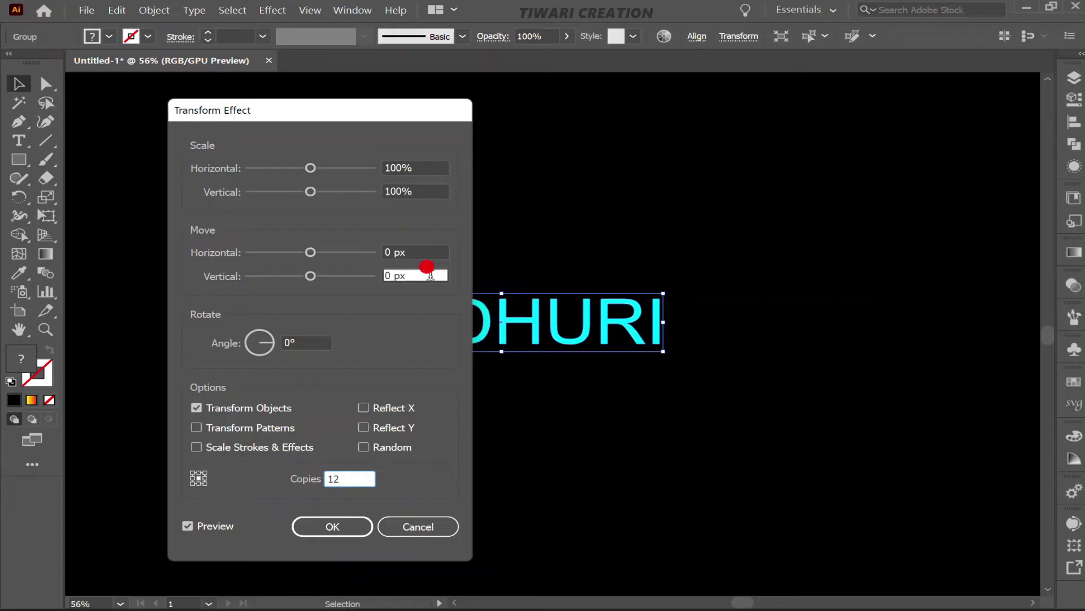
click(429, 275)
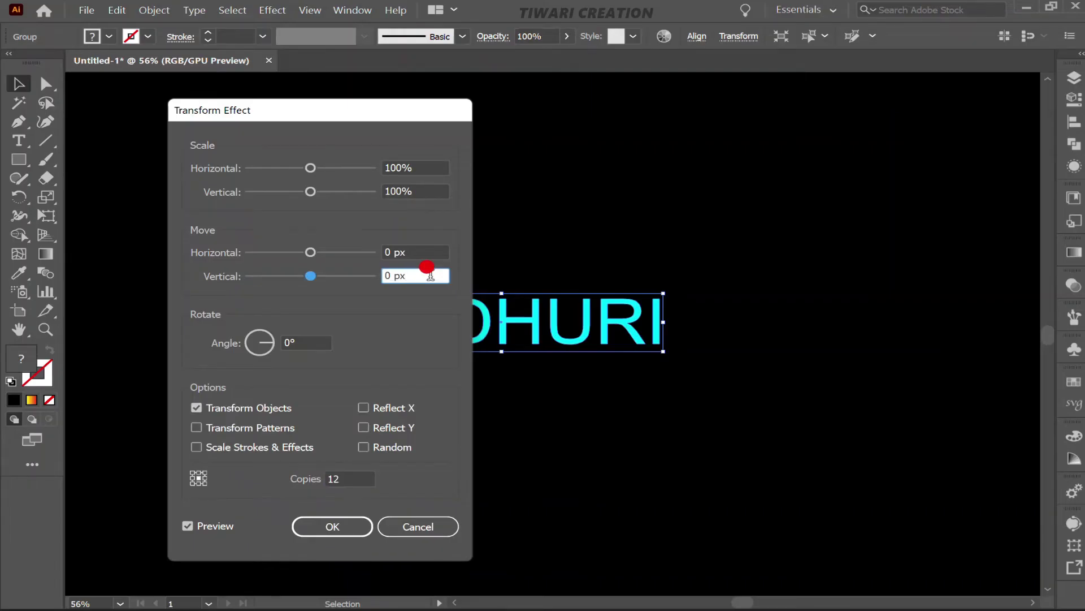
key(BackSpace)
key(BackSpace)
text(24)
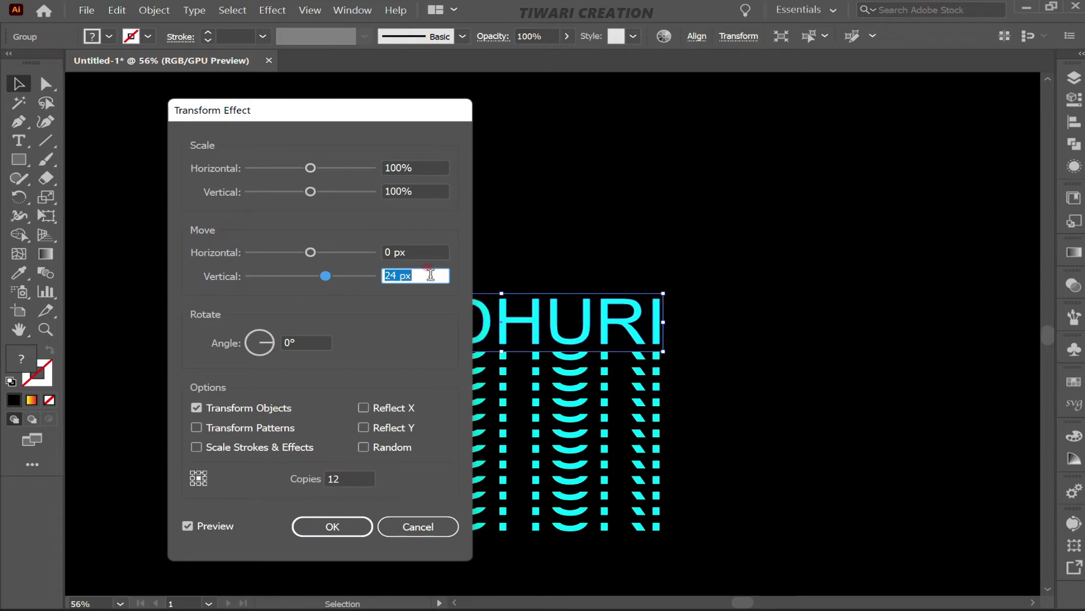
click(417, 191)
text(9)
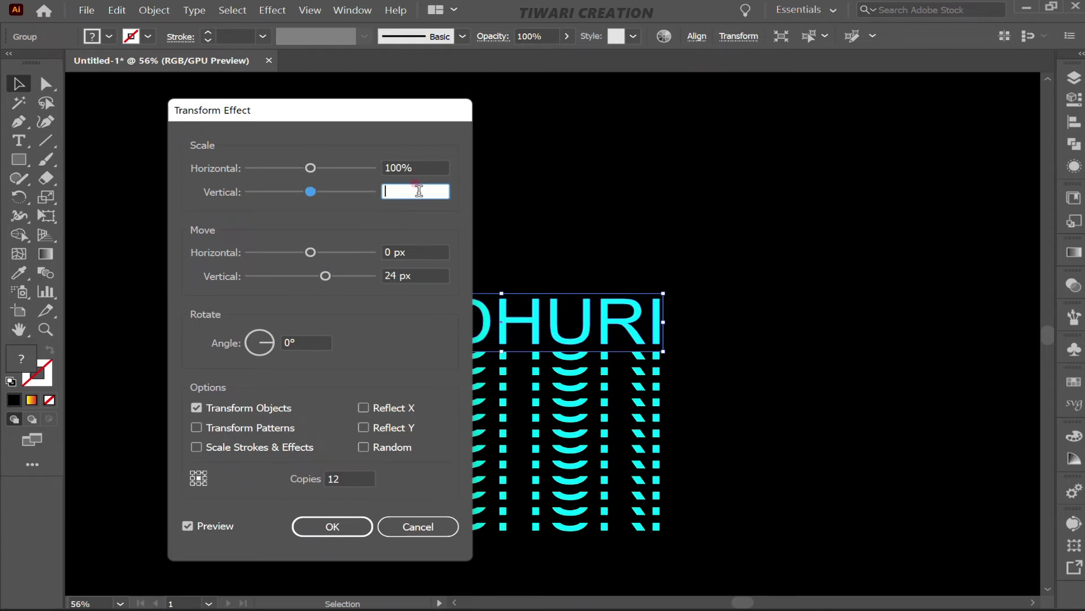
text(3)
click(356, 520)
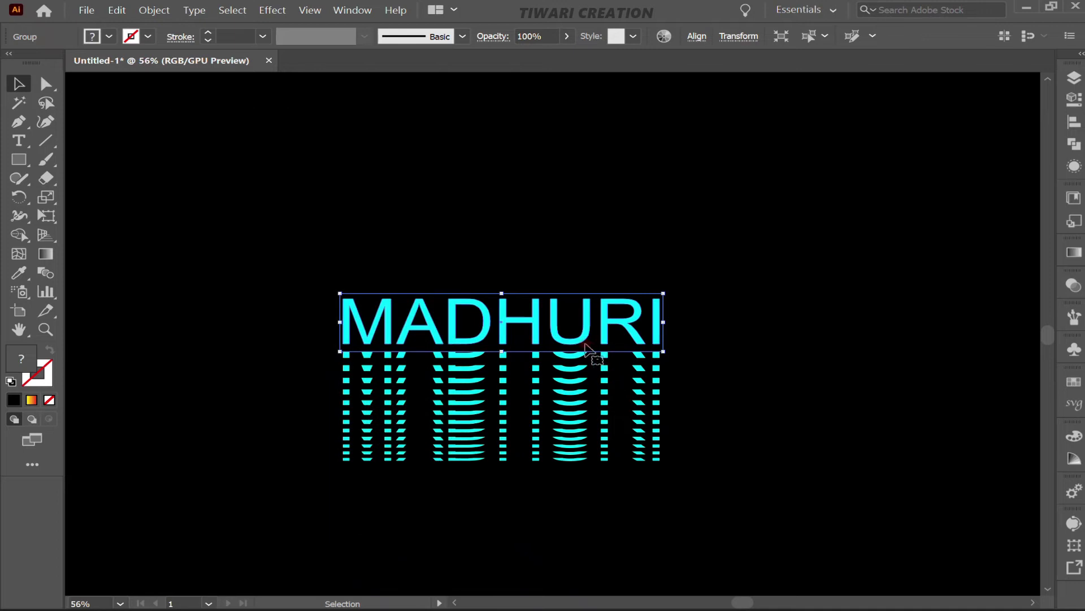
click(707, 334)
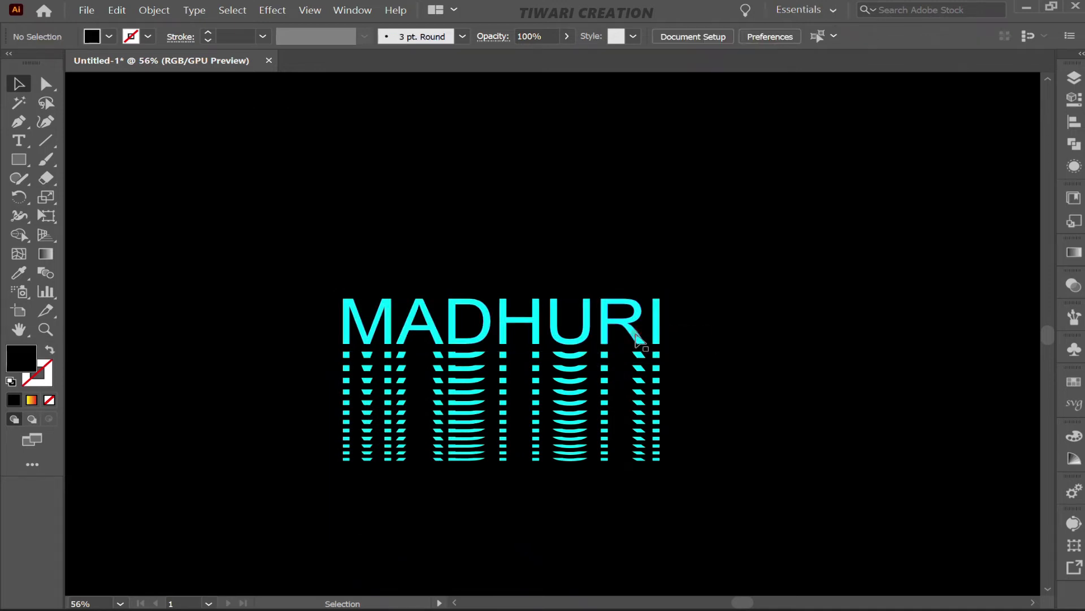
Step: Isolate the MADHURI group and apply a linear gradient fill
double_click(635, 334)
click(635, 333)
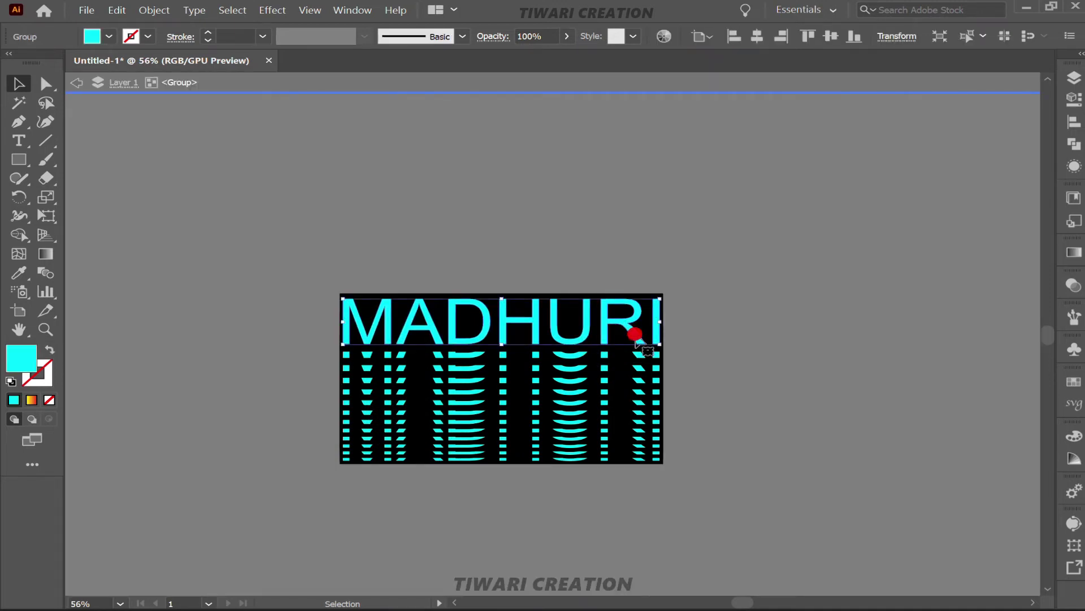
click(1076, 253)
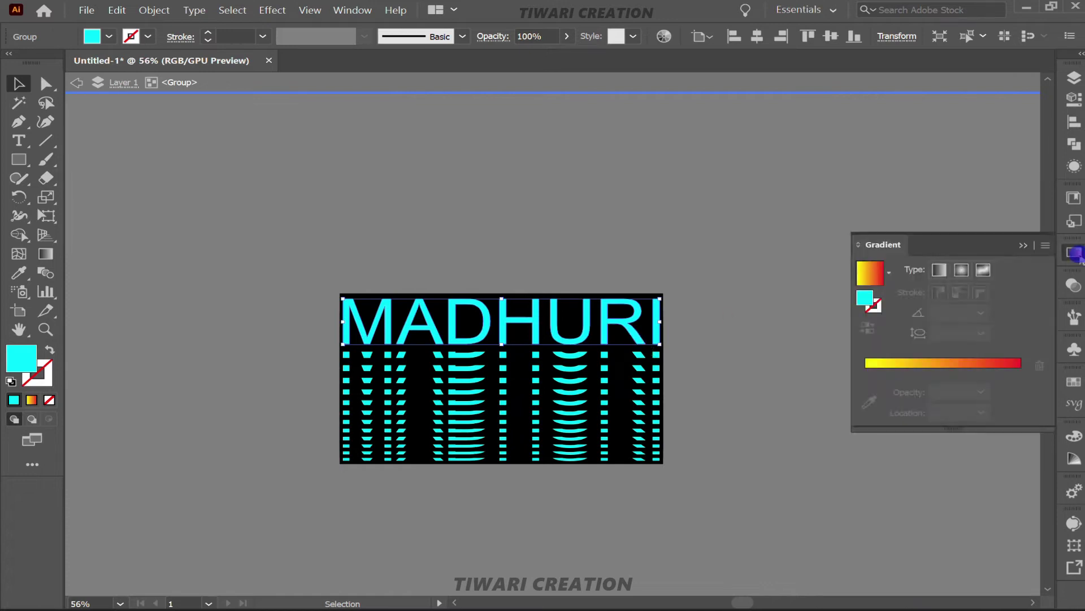
click(1078, 254)
click(877, 365)
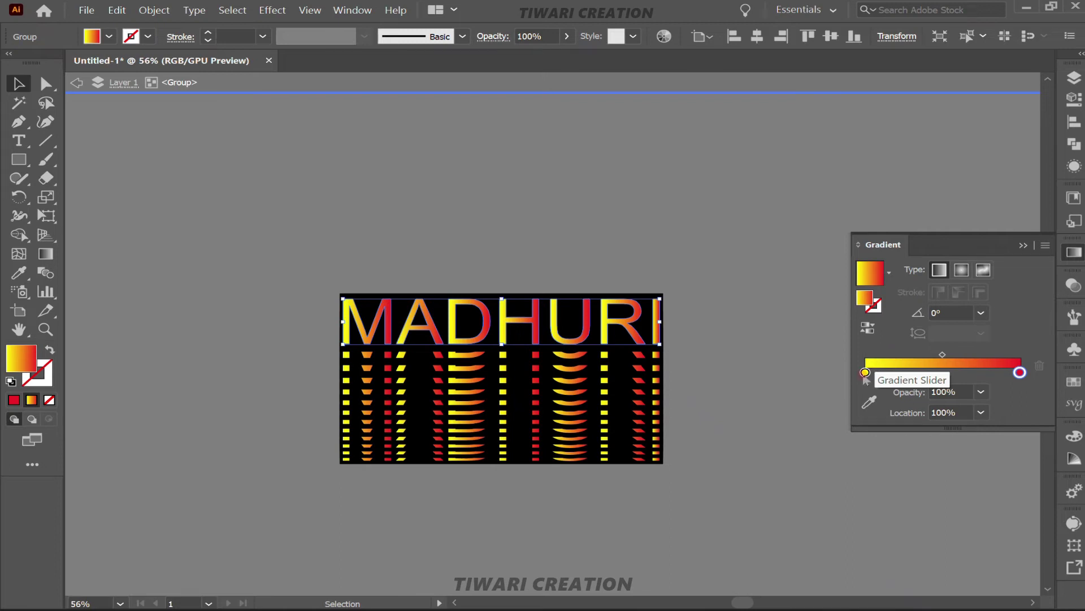
Step: Set the gradient stops to near-white on the left and black on the right, then exit isolation
click(866, 372)
double_click(866, 372)
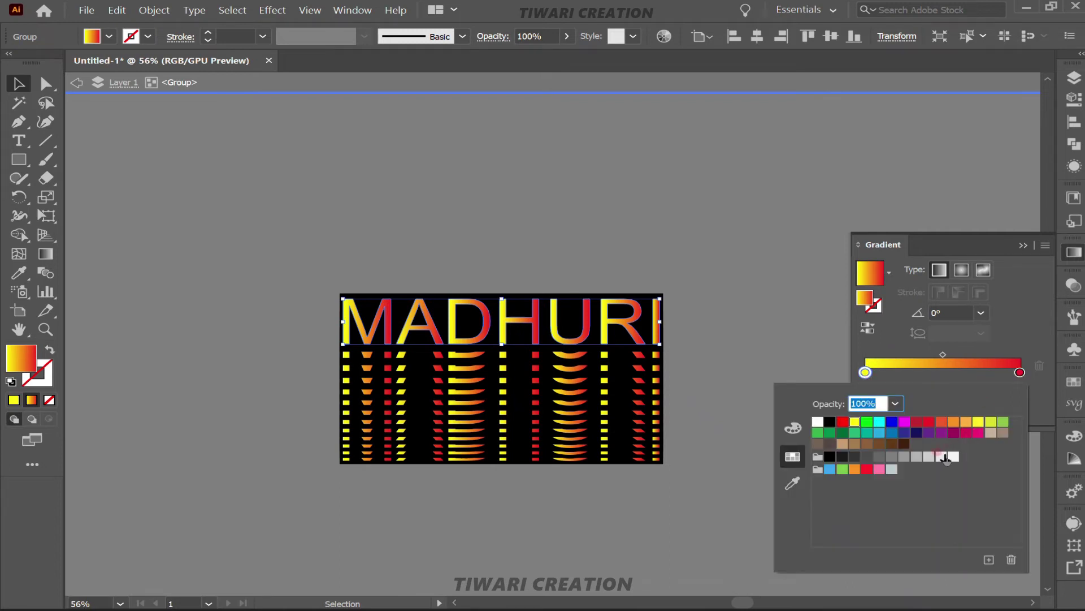
click(954, 456)
click(1020, 372)
double_click(1020, 372)
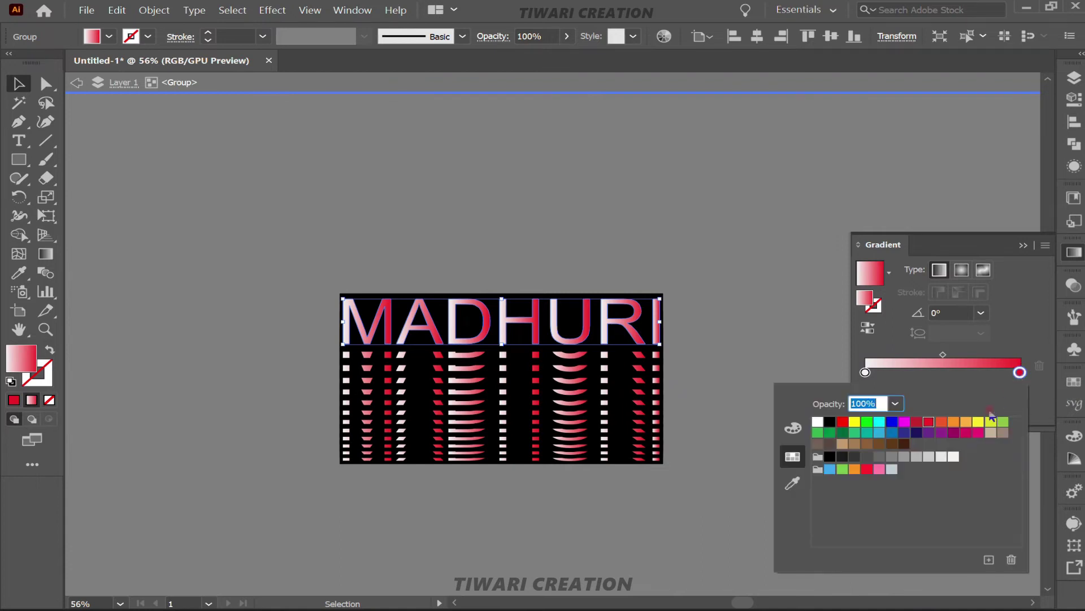
click(829, 456)
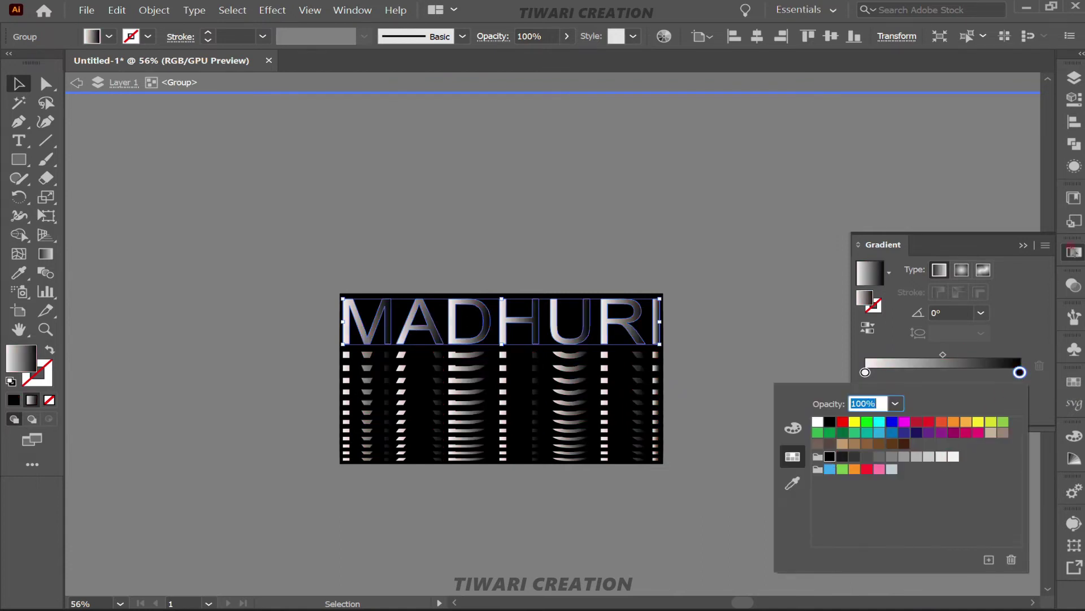
click(1074, 251)
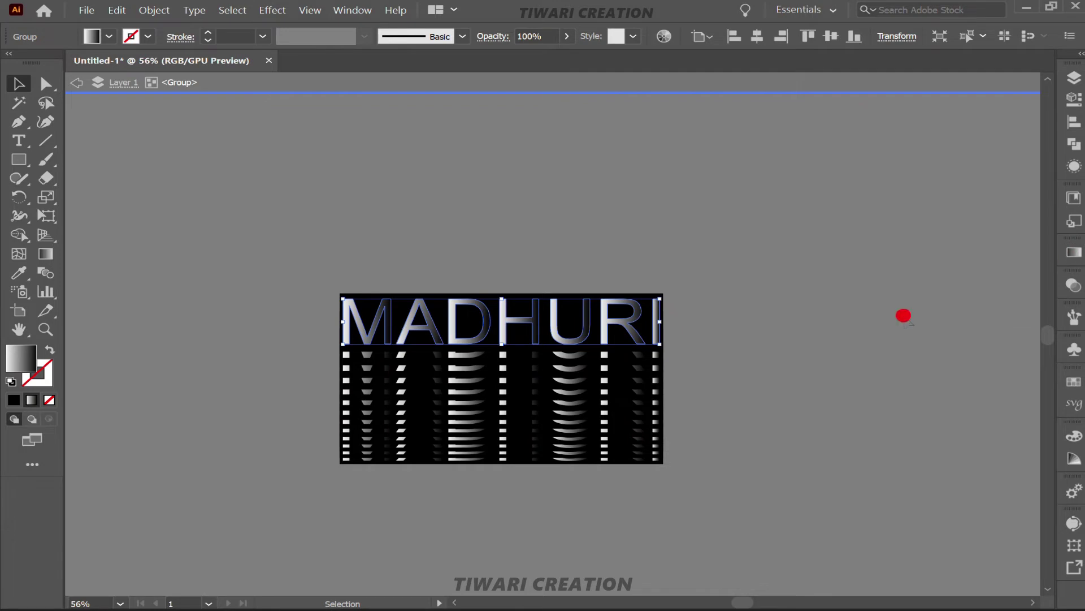
double_click(904, 316)
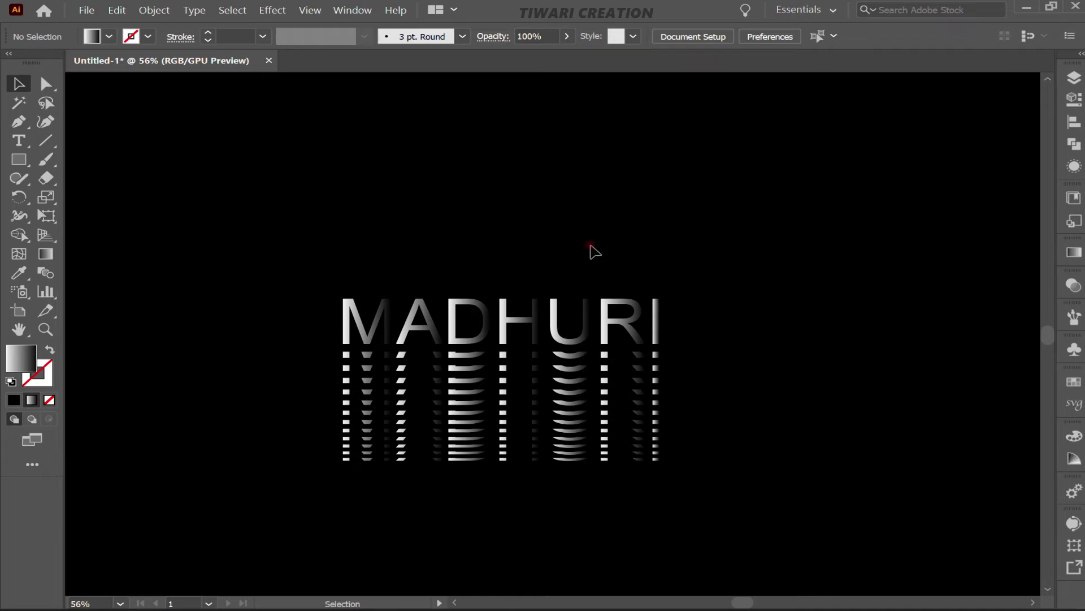
Step: Select the whole MADHURI artwork and apply Object > Expand Appearance
drag(300, 274, 582, 432)
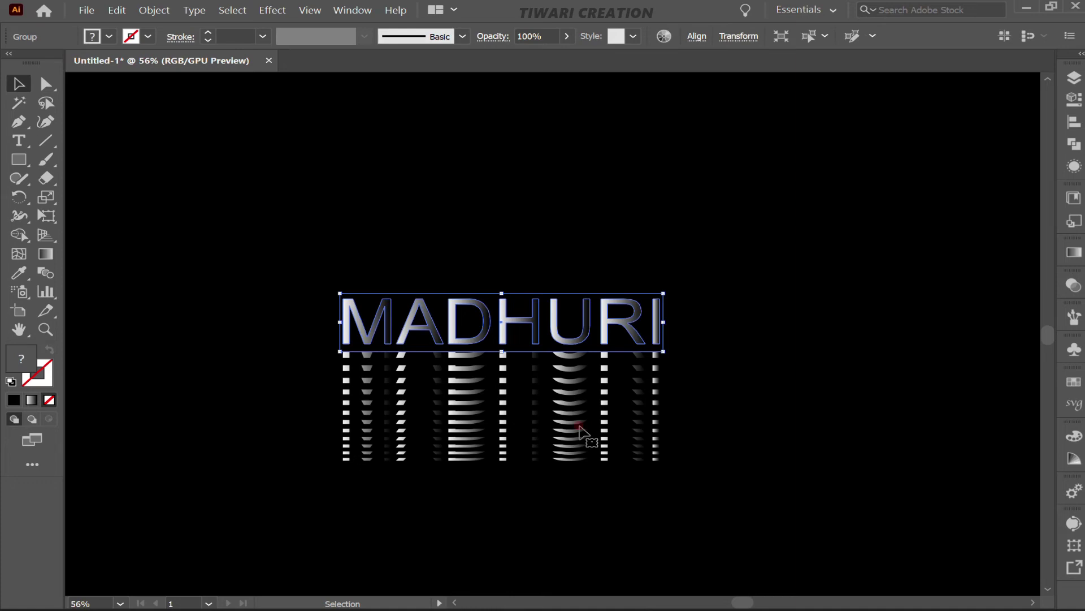
click(155, 11)
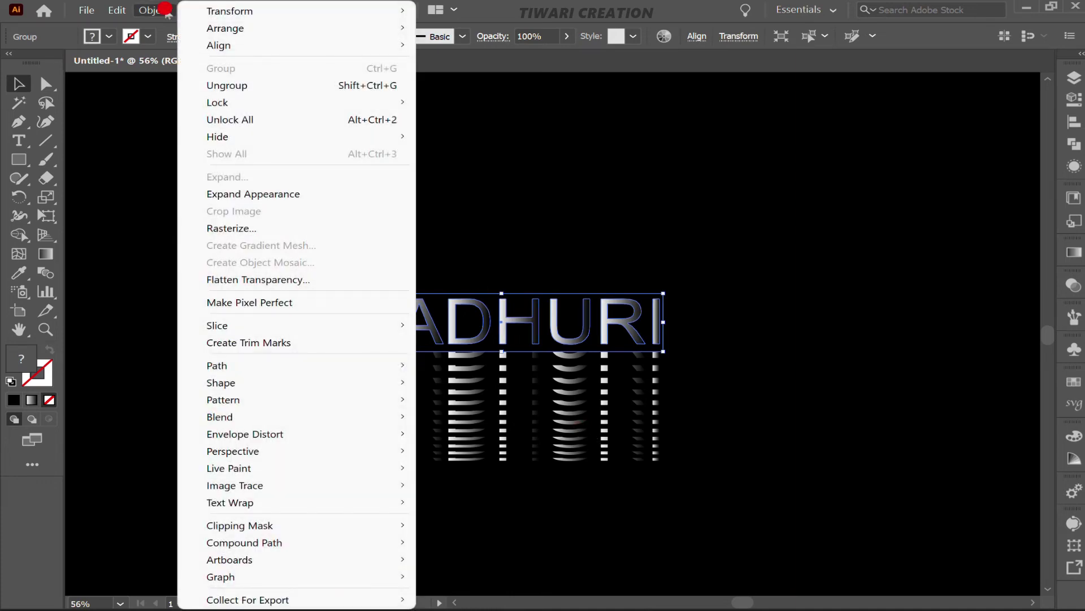
click(266, 195)
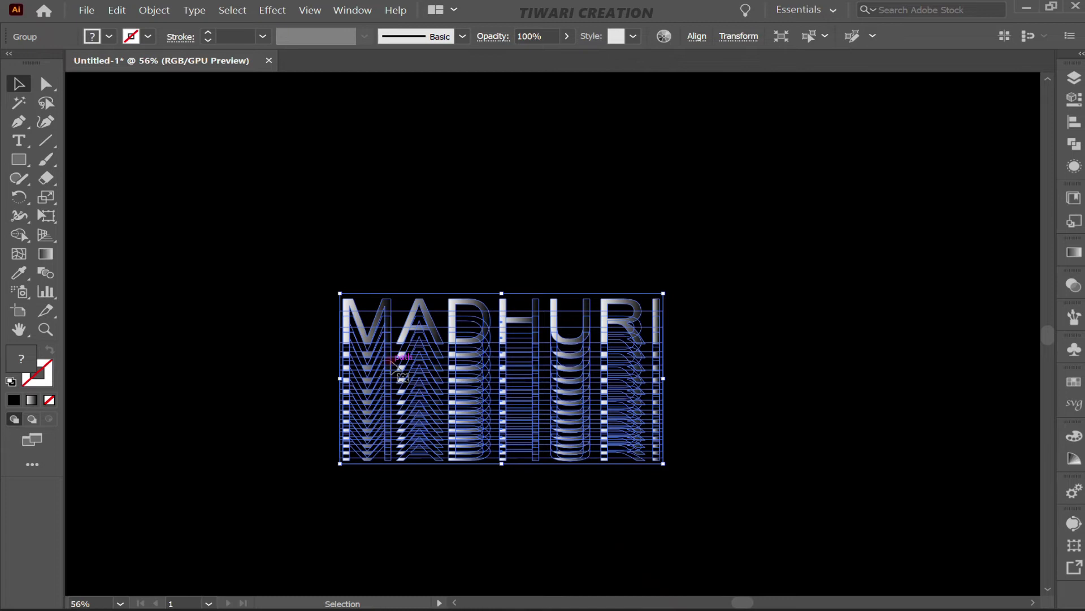
Step: Make a horizontally reflected copy of the striped MADHURI group and nudge it up above the original
right_click(391, 362)
mouse_move(444, 266)
click(638, 324)
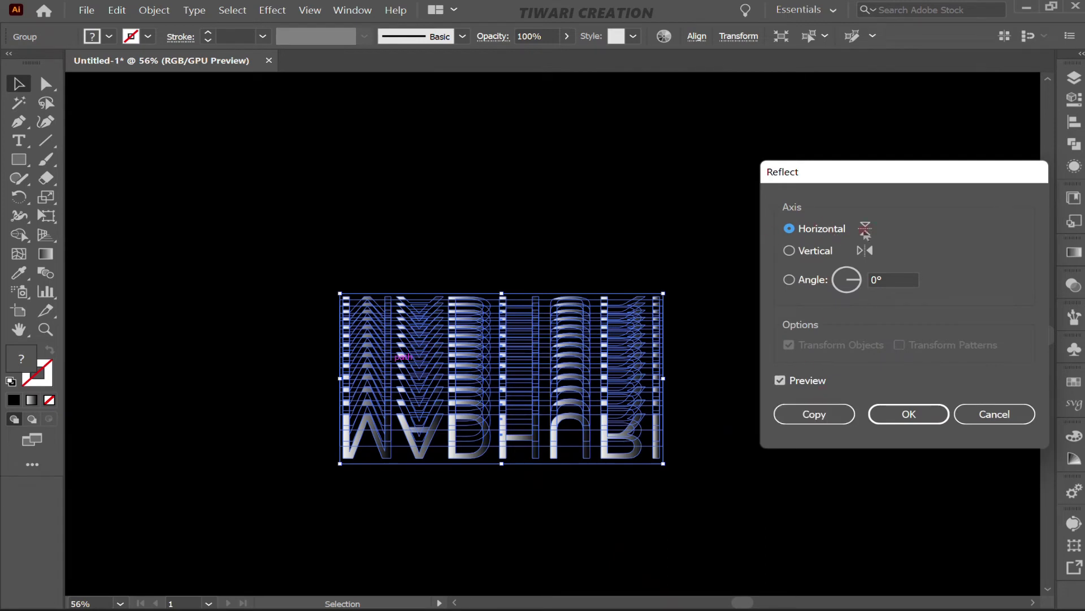
click(791, 415)
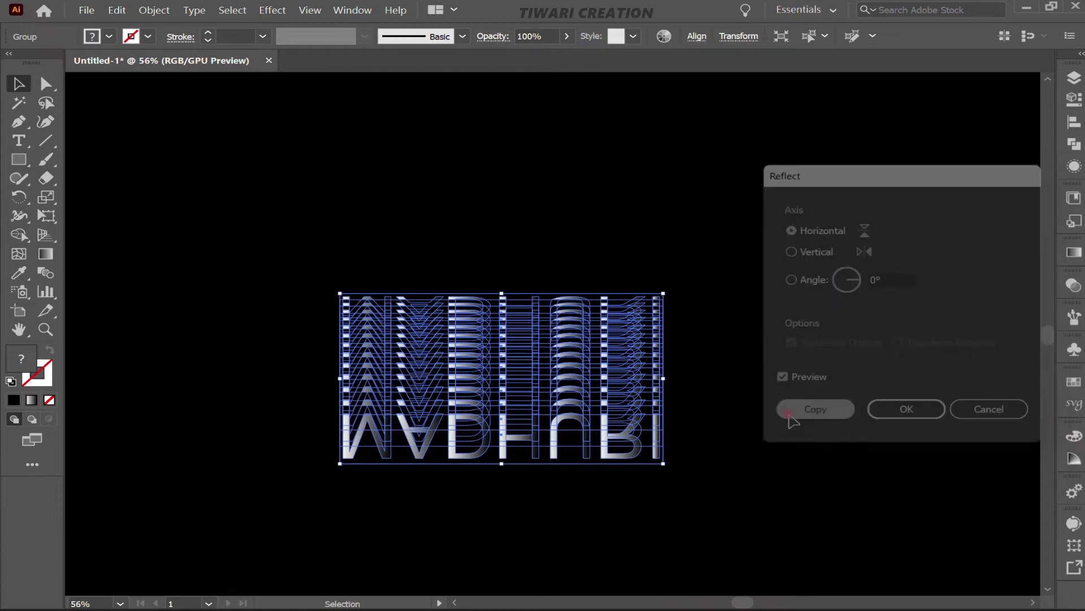
key(shift+Up)
key(shift+Up)
key(shift+Up)
key(shift+Up)
key(shift+Up)
key(shift+Up)
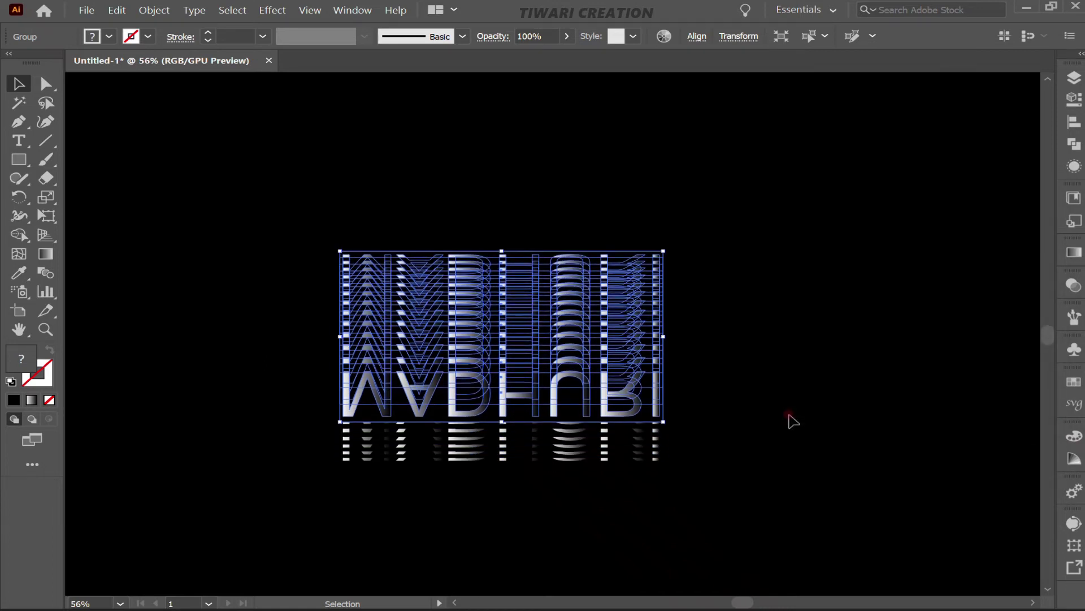
key(shift+Up)
key(shift+Up)
key(shift+Up)
key(shift+Up)
key(shift+Up)
key(shift+Up)
key(shift+Up)
key(shift+Up)
key(shift+Up)
key(shift+Up)
key(shift+Up)
key(shift+Up)
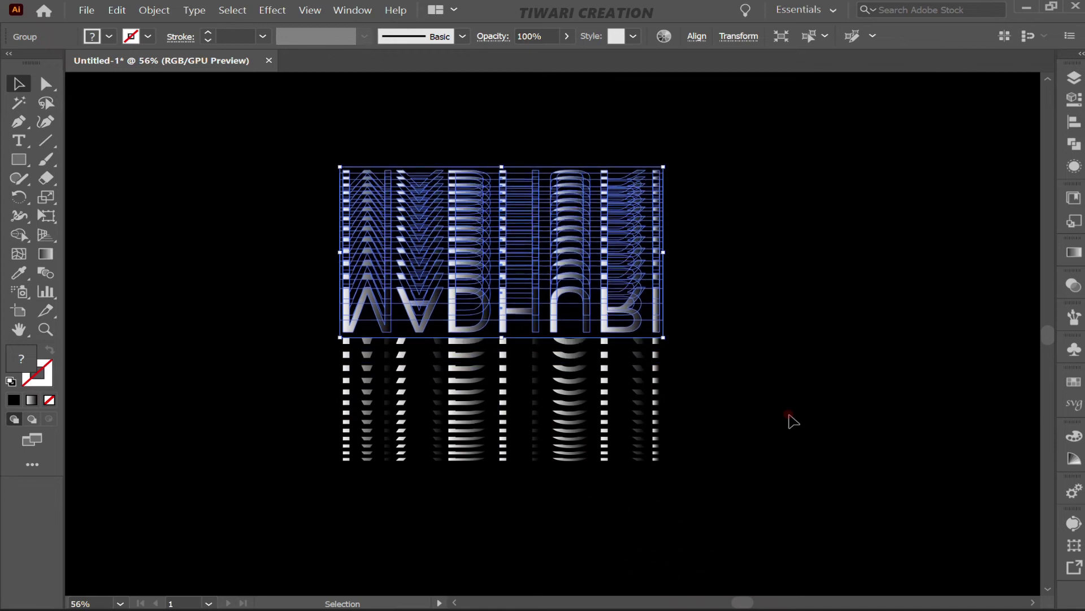
key(shift+Up)
key(shift+Up)
key(shift+Up)
key(shift+Up)
key(shift+Up)
key(shift+Up)
key(shift+Up)
key(shift+Up)
key(shift+Up)
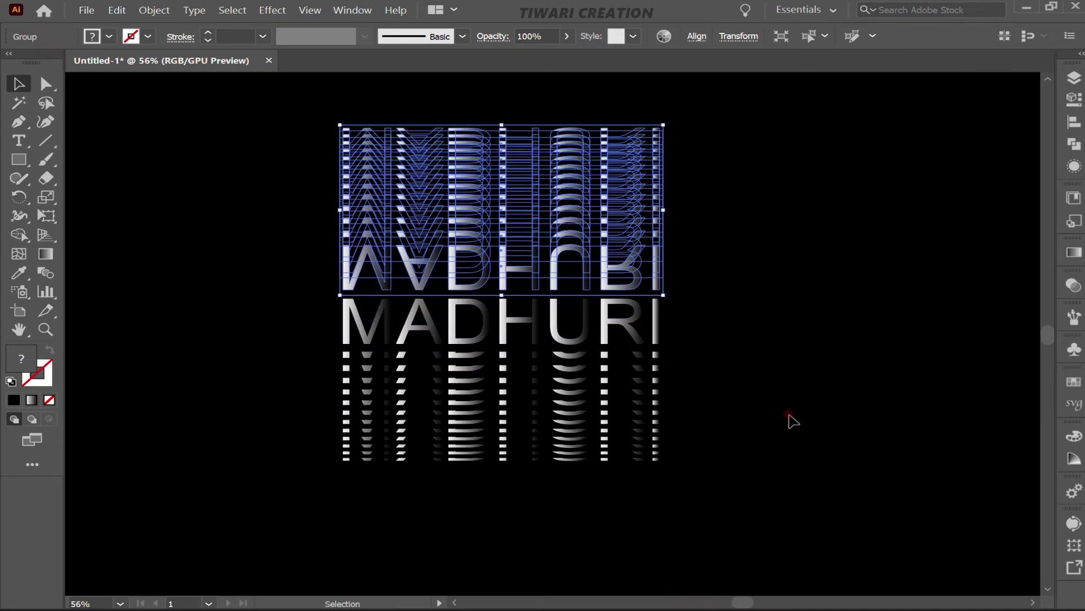
key(shift+Up)
key(shift+Up)
key(shift+Up)
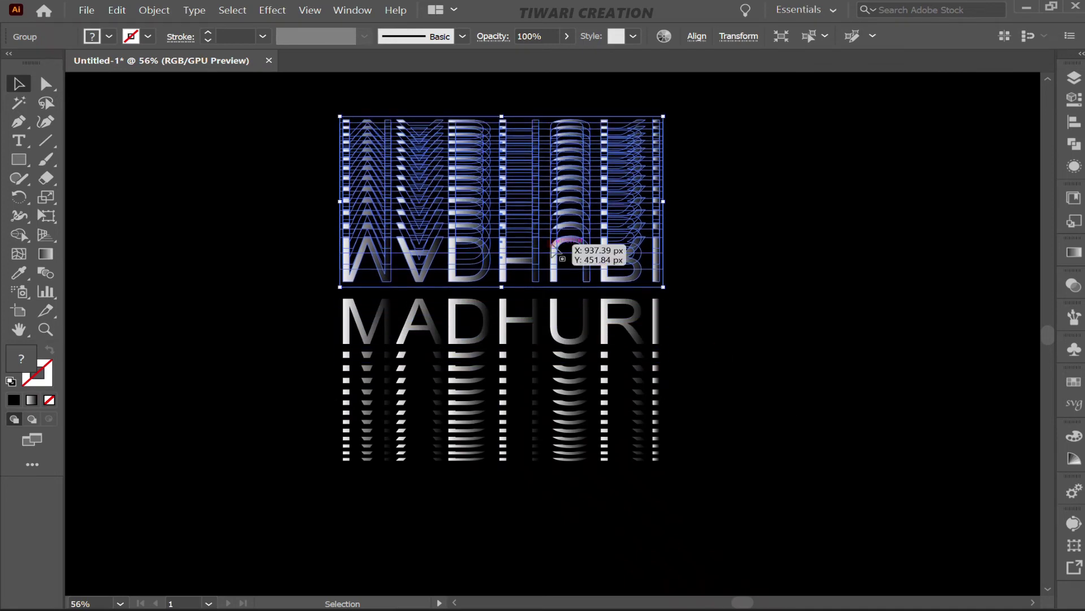
Step: Move the flipped copy 74 px down and send the upper stripe group behind the MADHURI text
drag(554, 249, 555, 305)
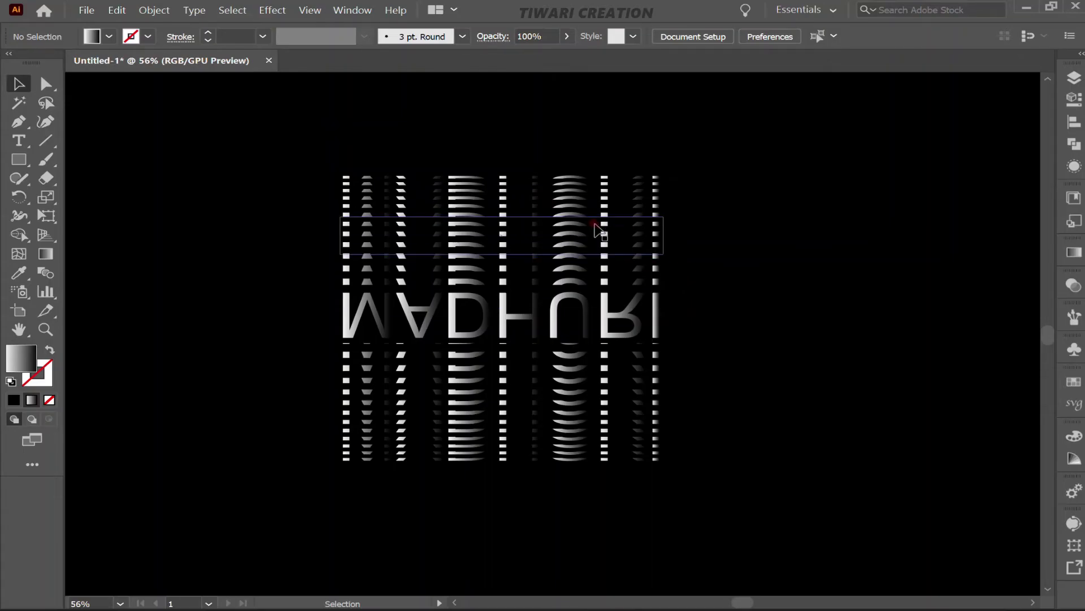
click(593, 223)
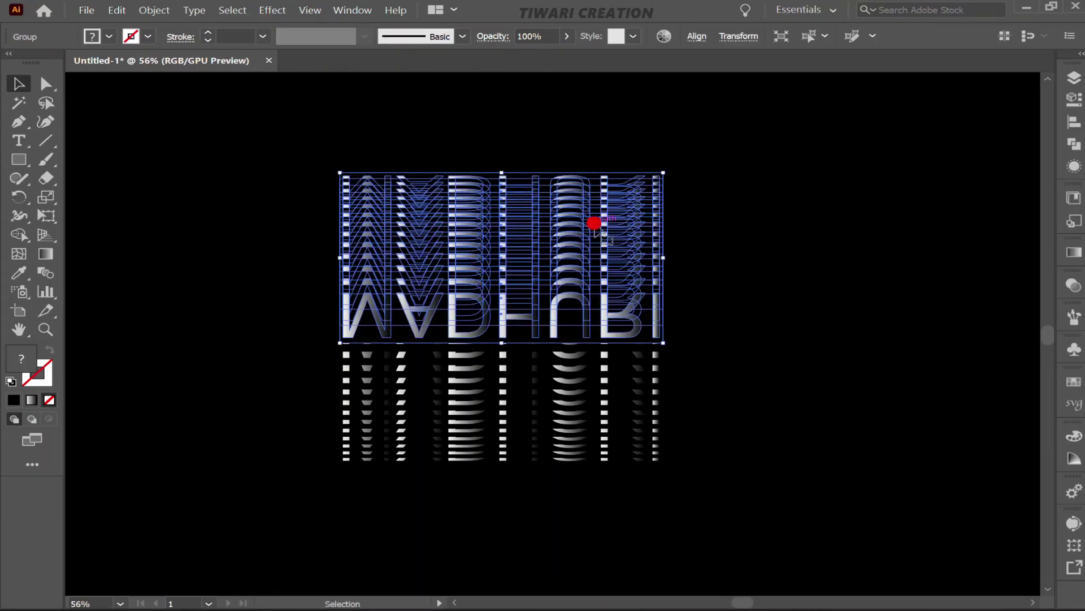
right_click(595, 223)
mouse_move(643, 440)
click(895, 476)
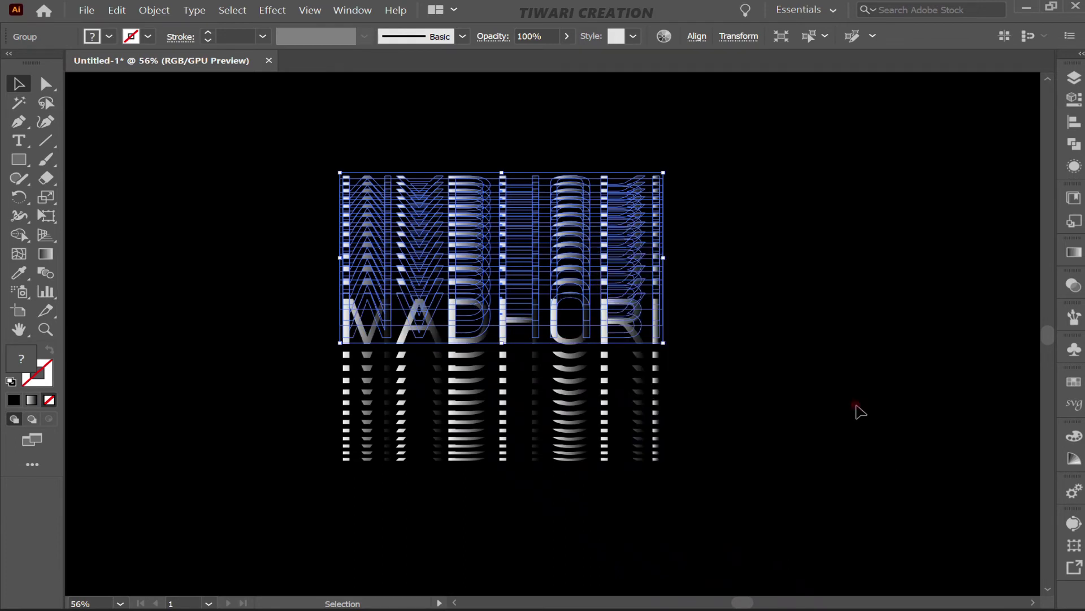
Step: Nudge the upper stripe group about 9 px further down so it sits flush
click(855, 334)
click(538, 234)
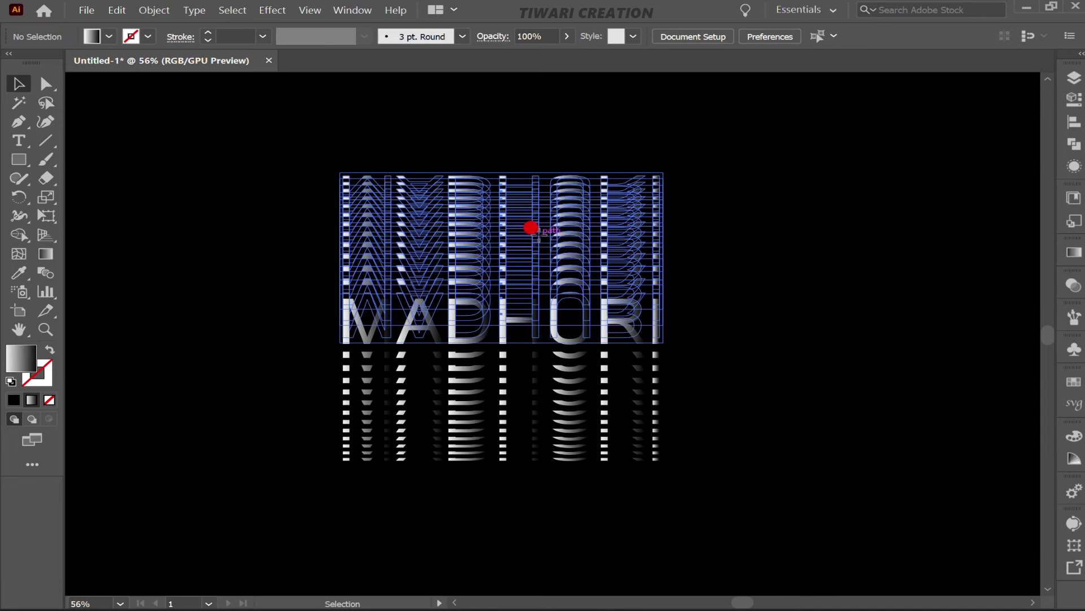
drag(538, 233, 541, 241)
click(826, 261)
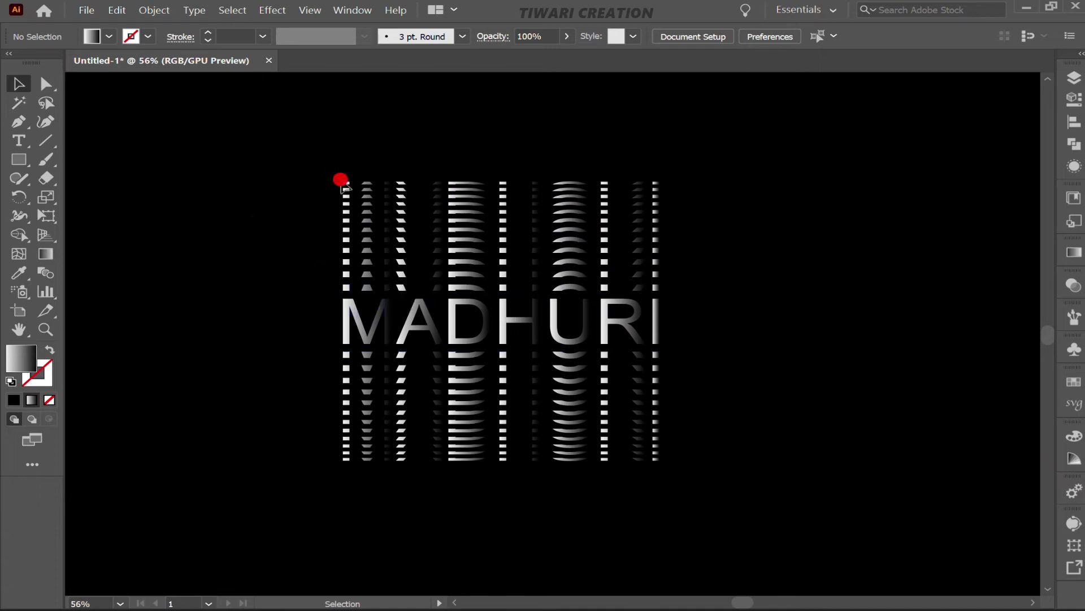
Step: Check the lower stripe group, then enter isolation mode on the MADHURI text group
drag(342, 181, 570, 445)
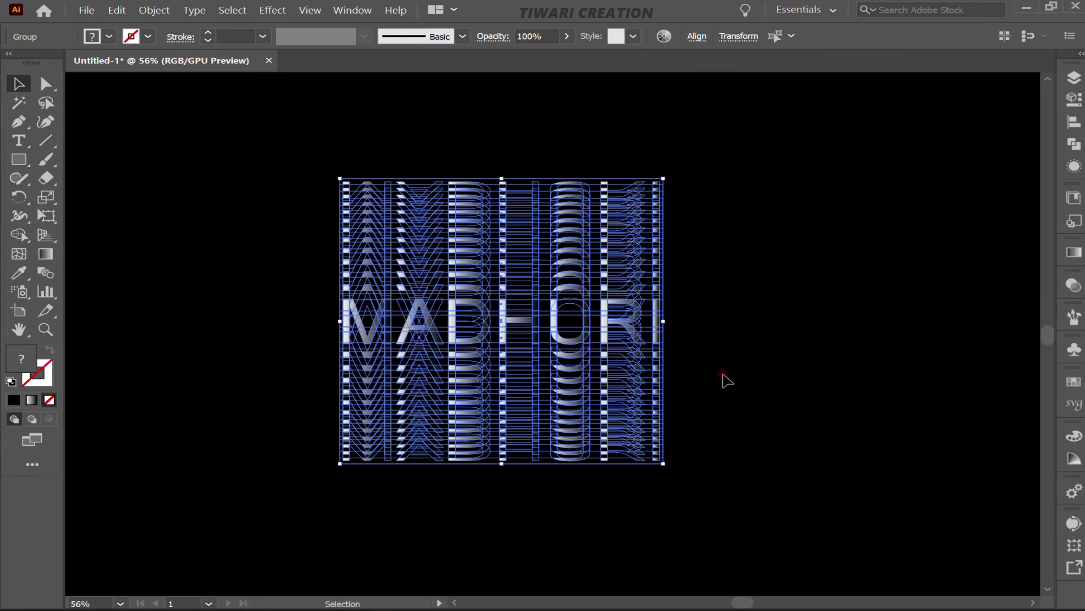
click(722, 374)
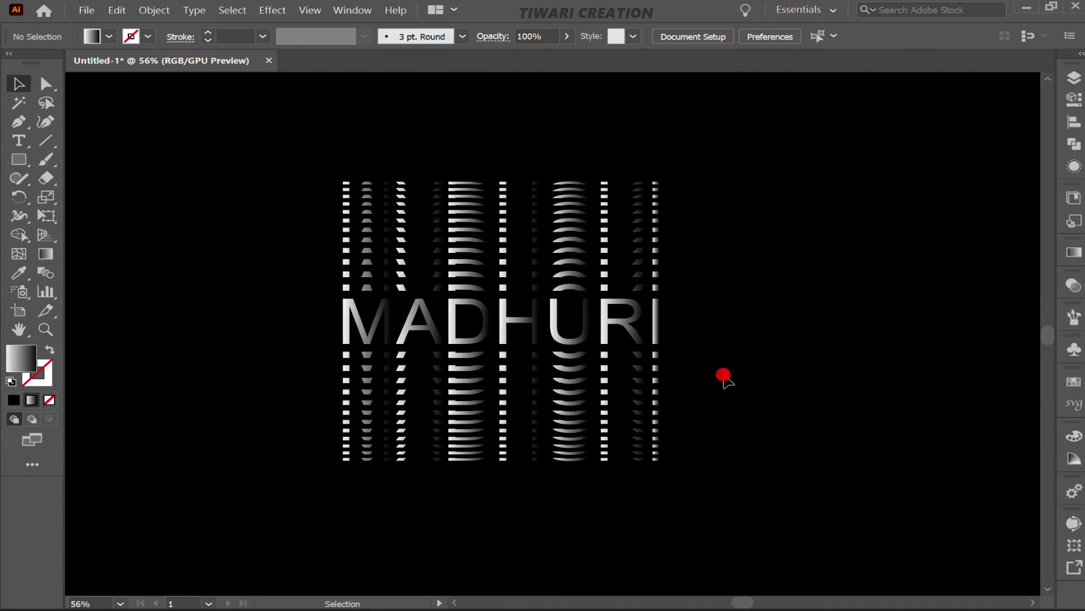
click(527, 320)
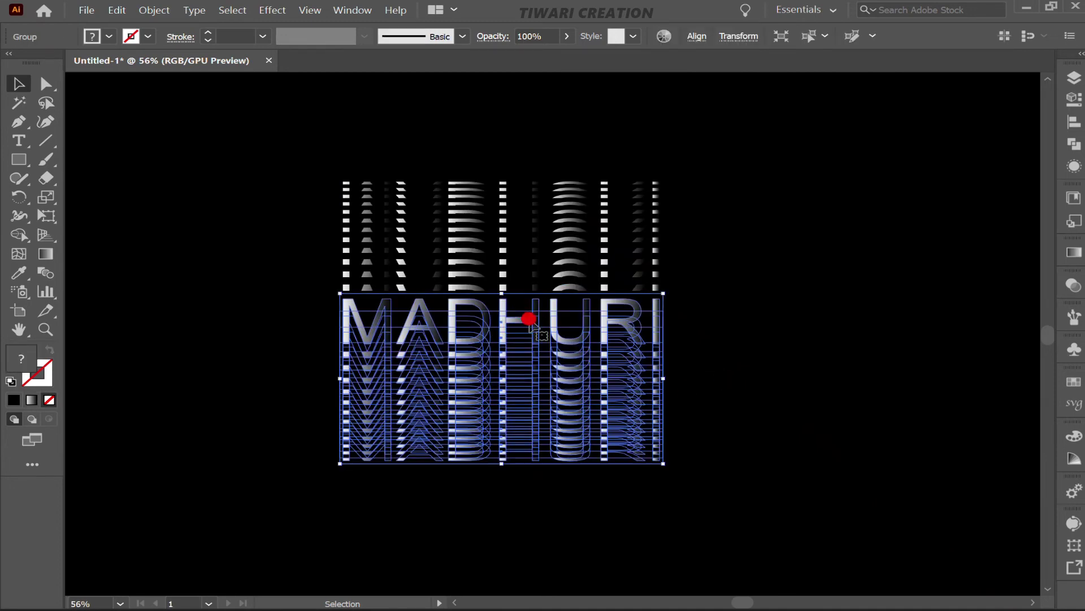
key(ctrl)
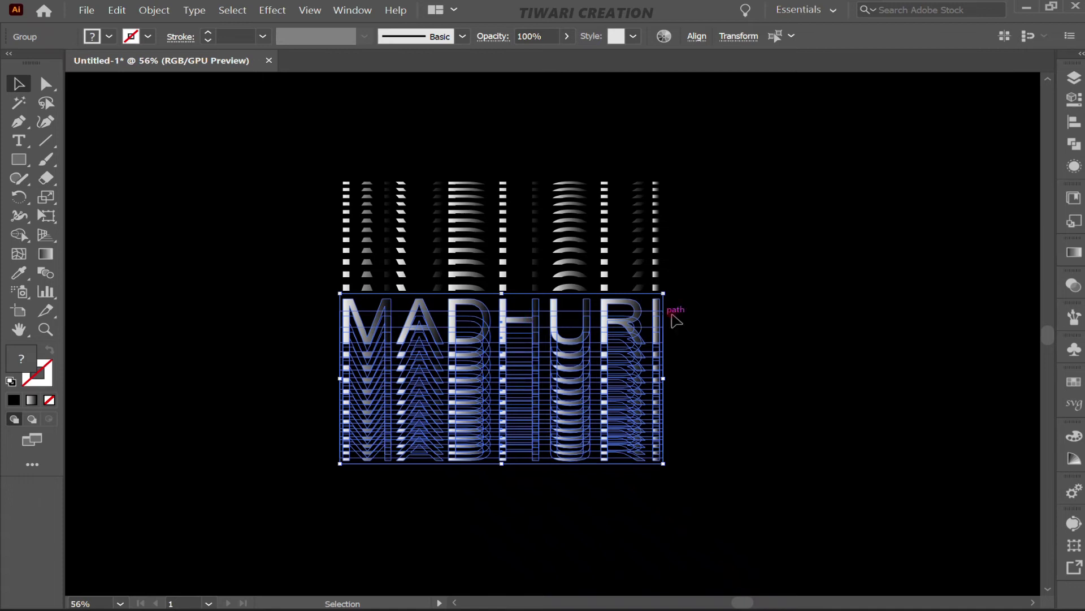
click(722, 316)
click(603, 335)
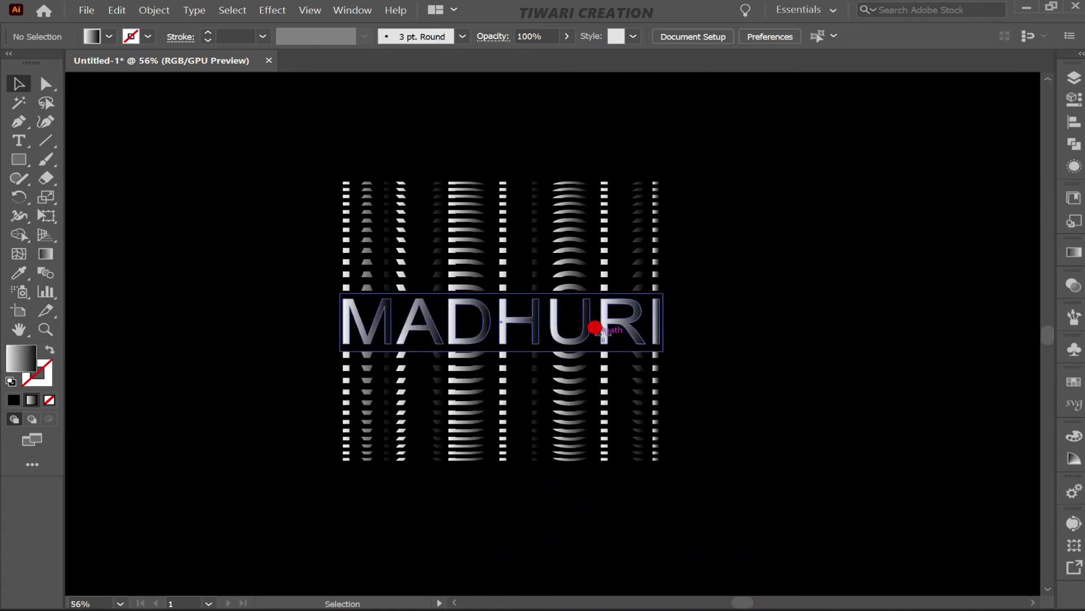
double_click(602, 334)
click(603, 334)
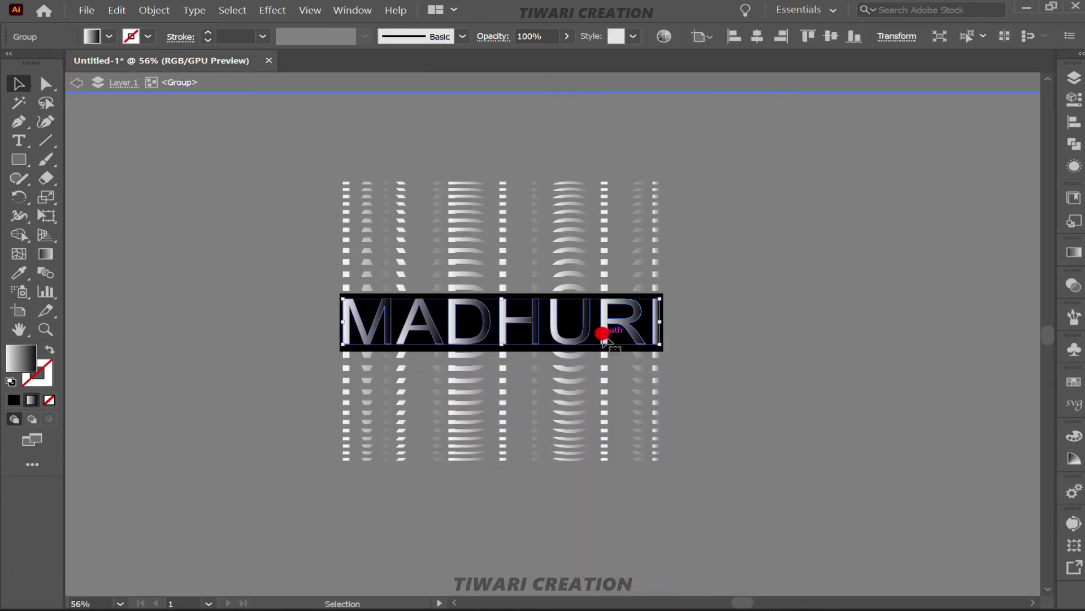
Step: Set the MADHURI text gradient to yellow at the left stop and red at the right
click(1074, 252)
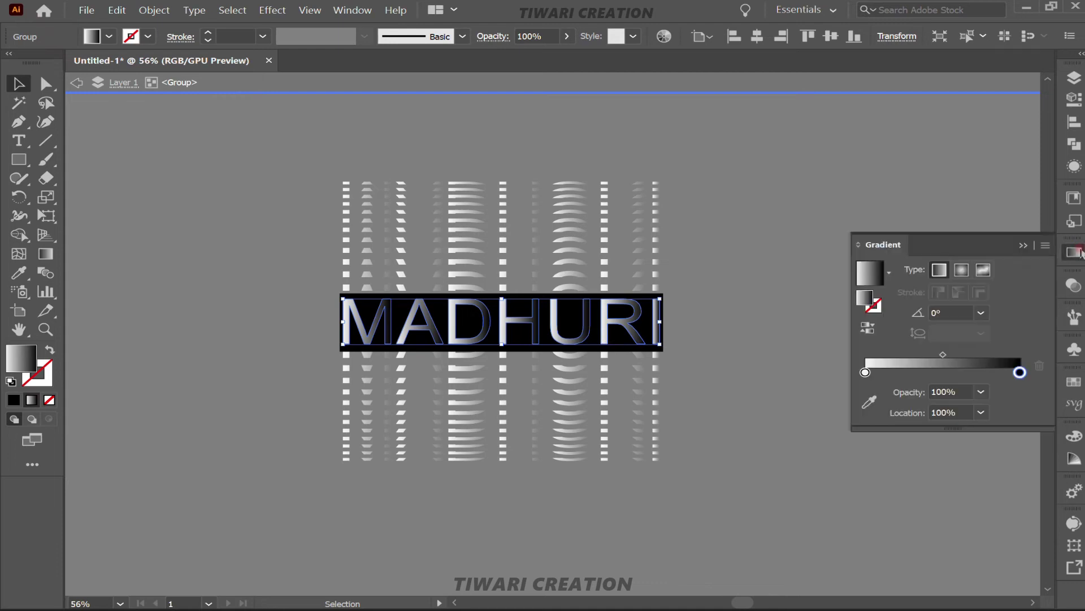
double_click(865, 372)
click(855, 421)
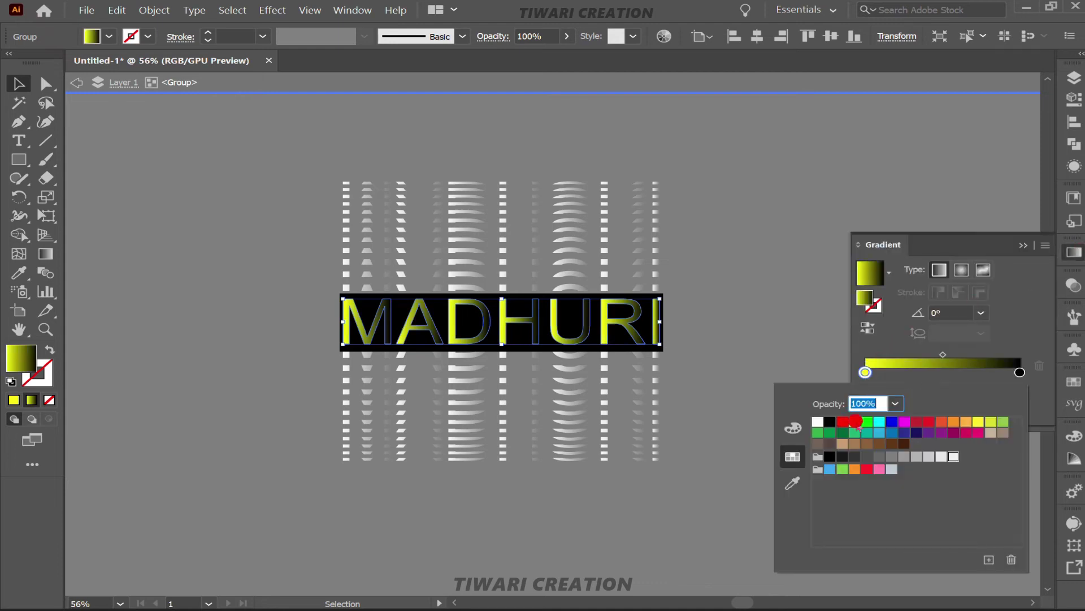
double_click(1020, 372)
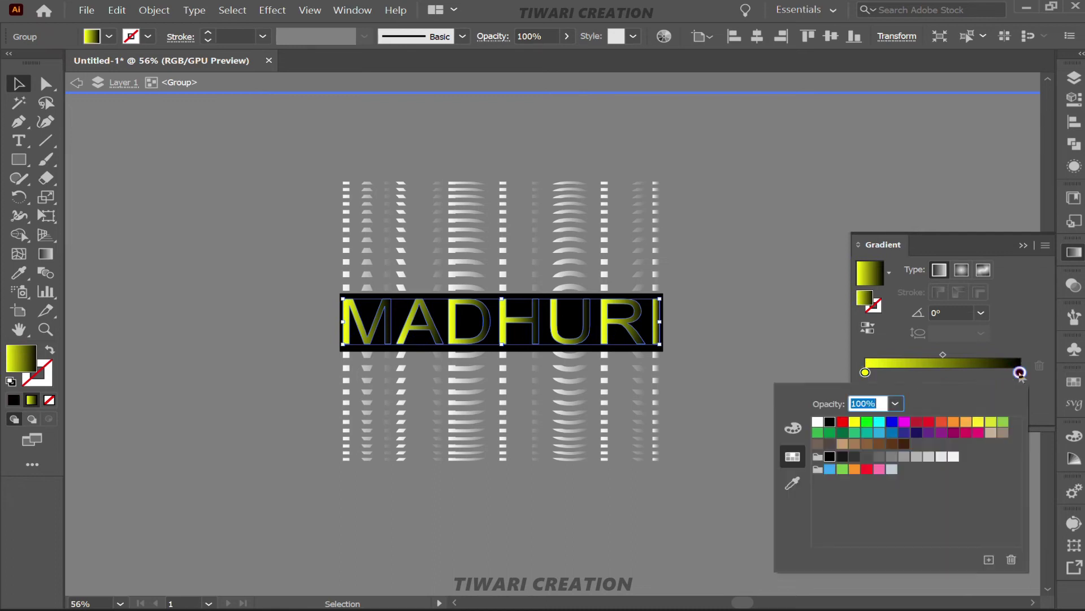
click(930, 424)
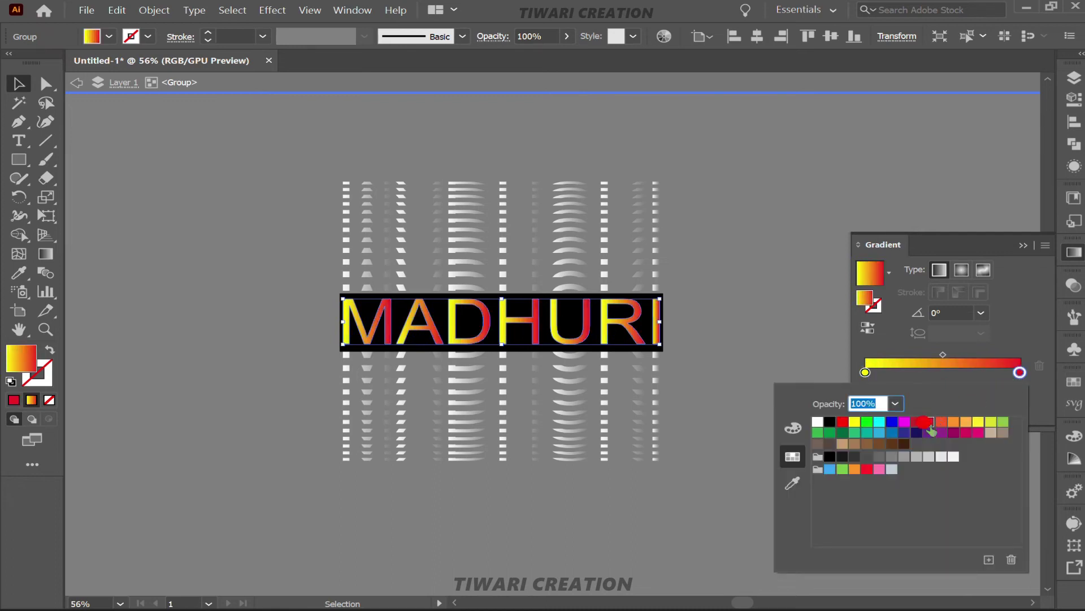
Step: Close the gradient panels, exit isolation mode and select all the MADHURI artwork
click(1074, 252)
click(1074, 252)
double_click(866, 297)
drag(307, 150, 645, 521)
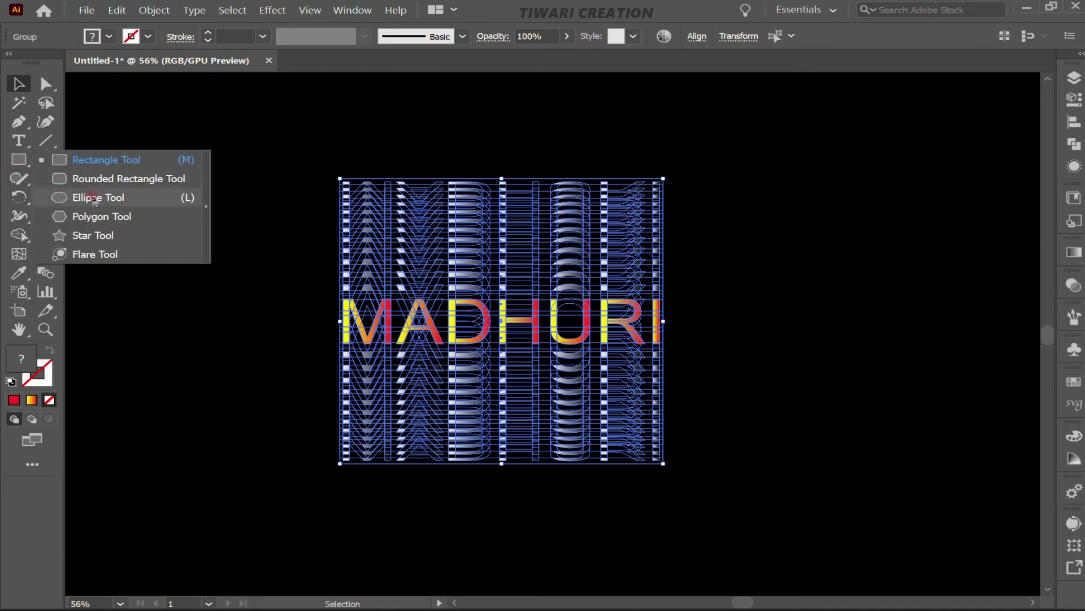
Step: Draw a 365.72 px circle centred on MADHURI, then select it together with the artwork
drag(19, 161, 90, 196)
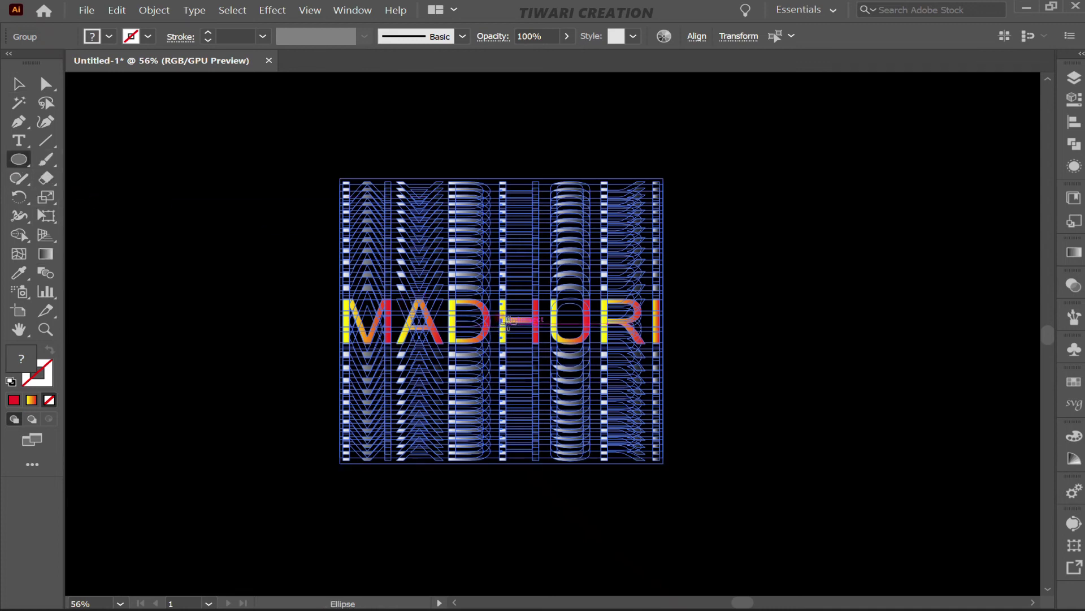
drag(507, 321, 638, 441)
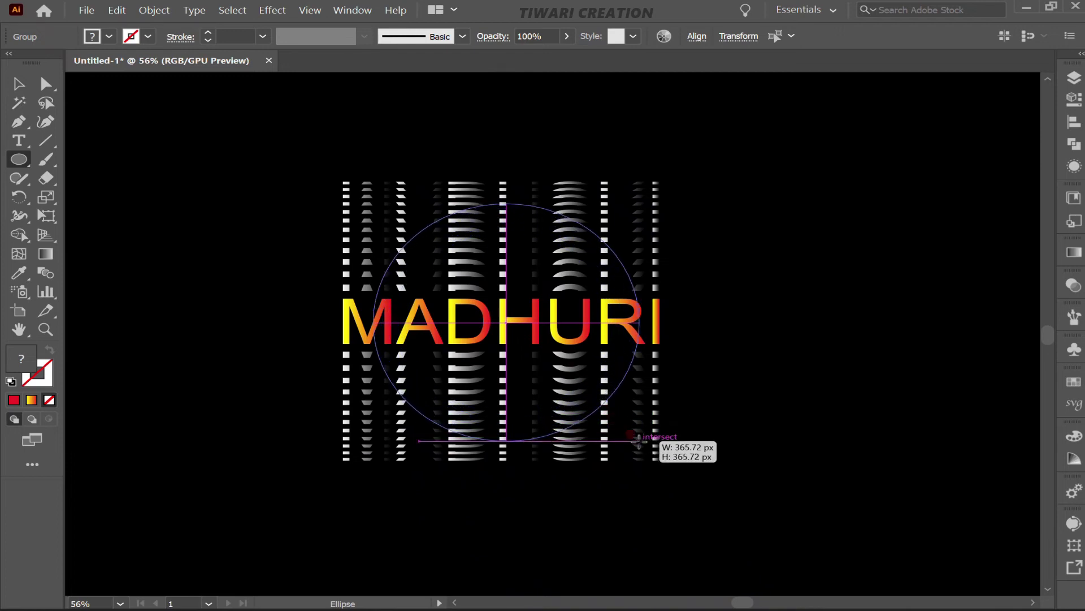
drag(638, 441, 638, 441)
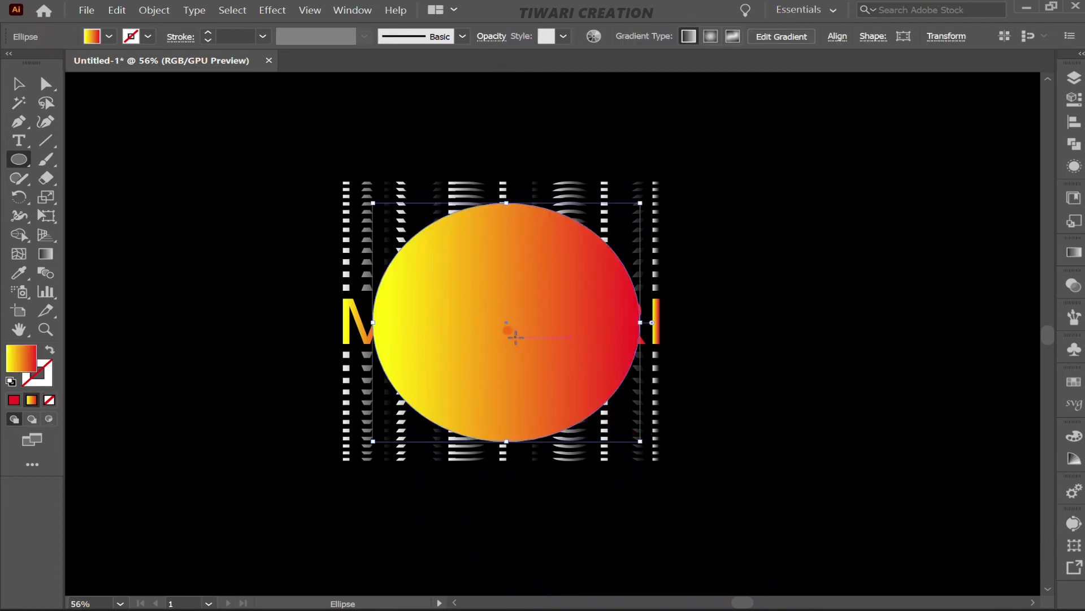
key(v)
drag(303, 158, 658, 390)
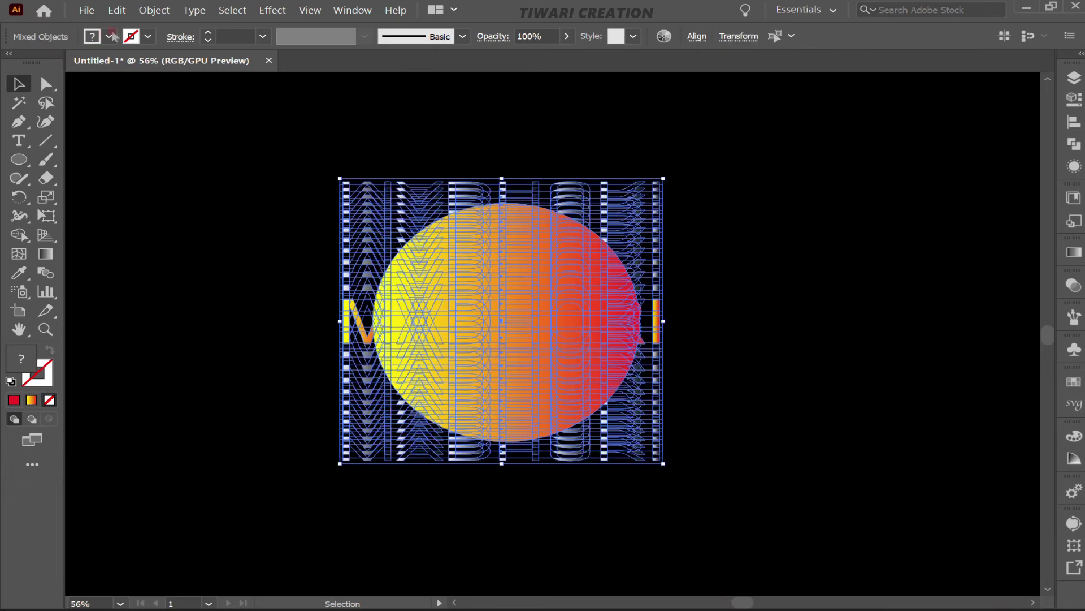
Step: Envelope-distort the MADHURI artwork into the circle with Make with Top Object, then reselect it
click(152, 10)
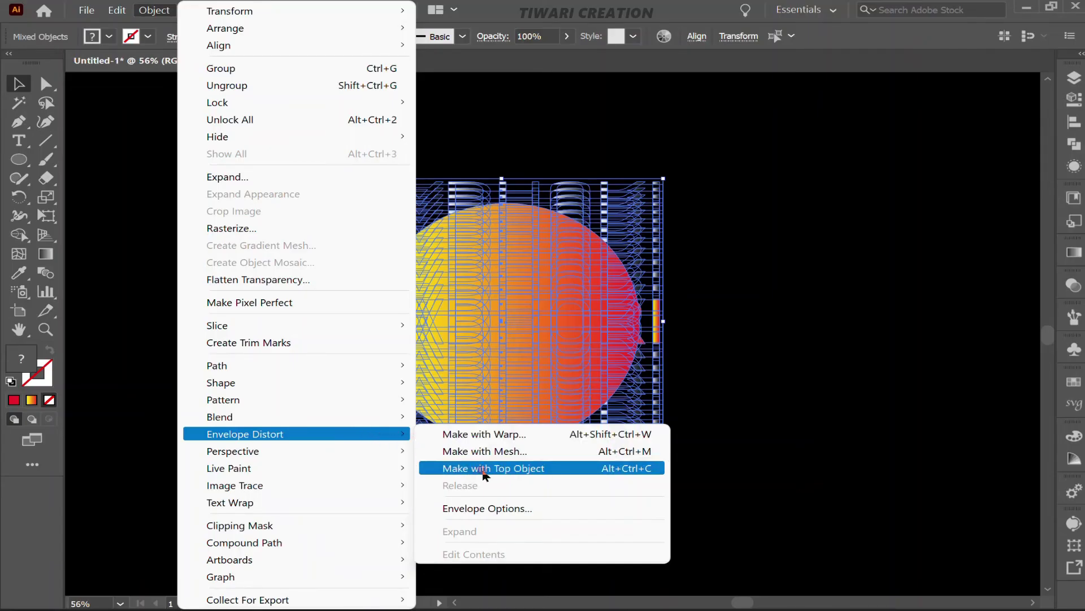
click(484, 469)
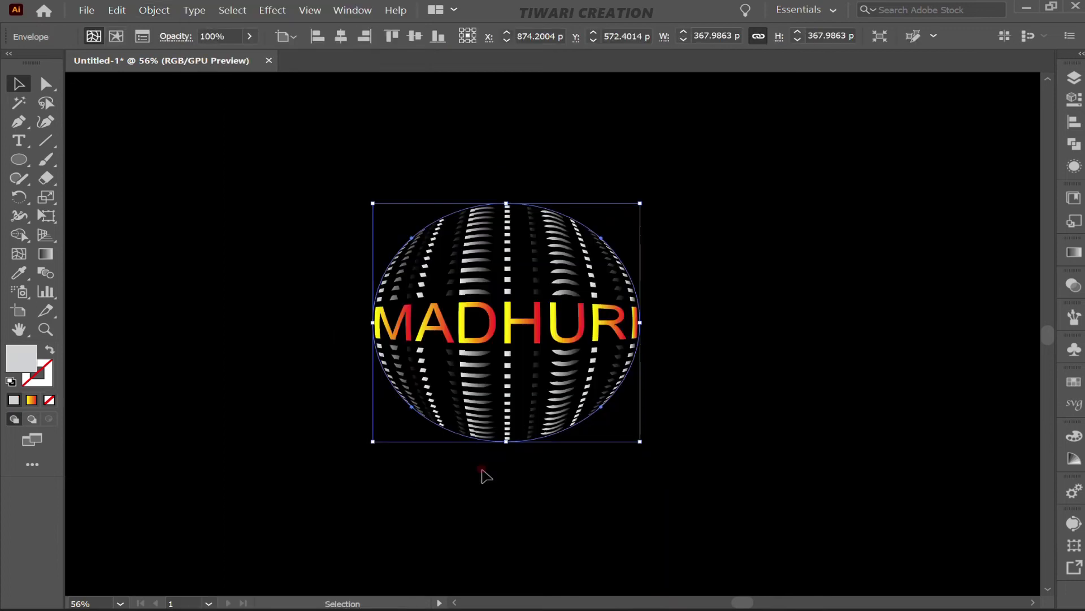
click(294, 376)
drag(317, 194, 727, 460)
Step: Zoom in on the sphere's letters, then back out to view the whole globe
key(z)
drag(514, 308, 767, 514)
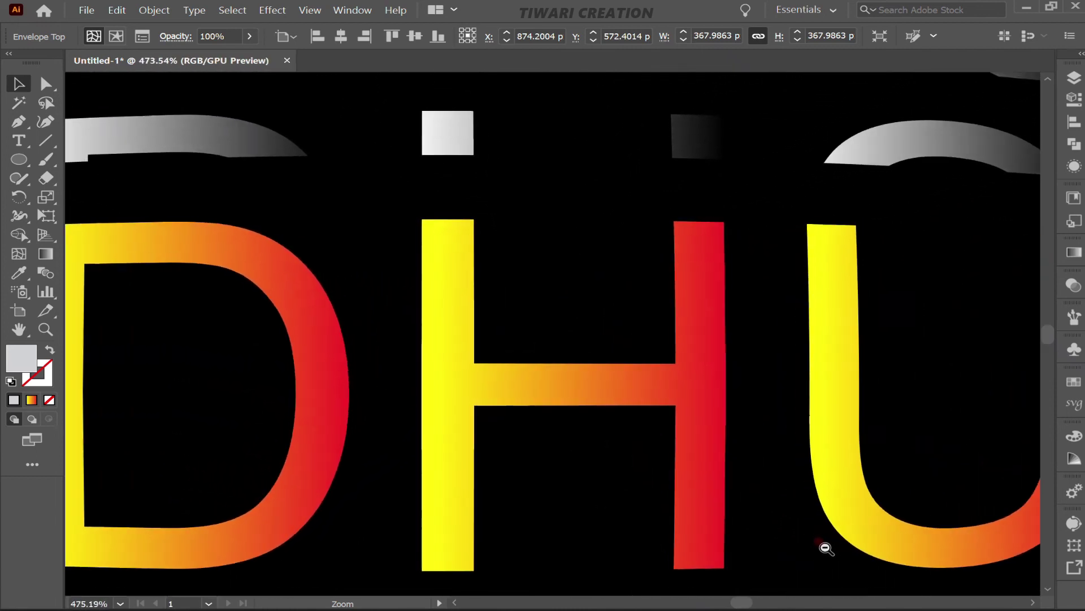
mouse_move(767, 515)
mouse_down()
mouse_move(739, 488)
mouse_move(793, 482)
mouse_move(757, 404)
mouse_move(712, 373)
mouse_up()
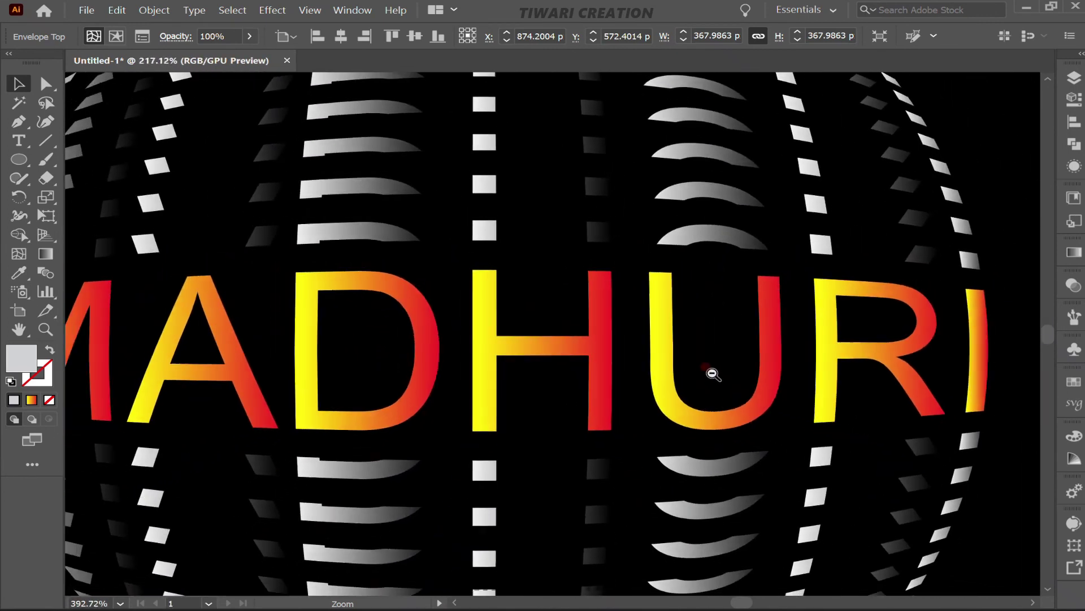
drag(713, 374, 667, 336)
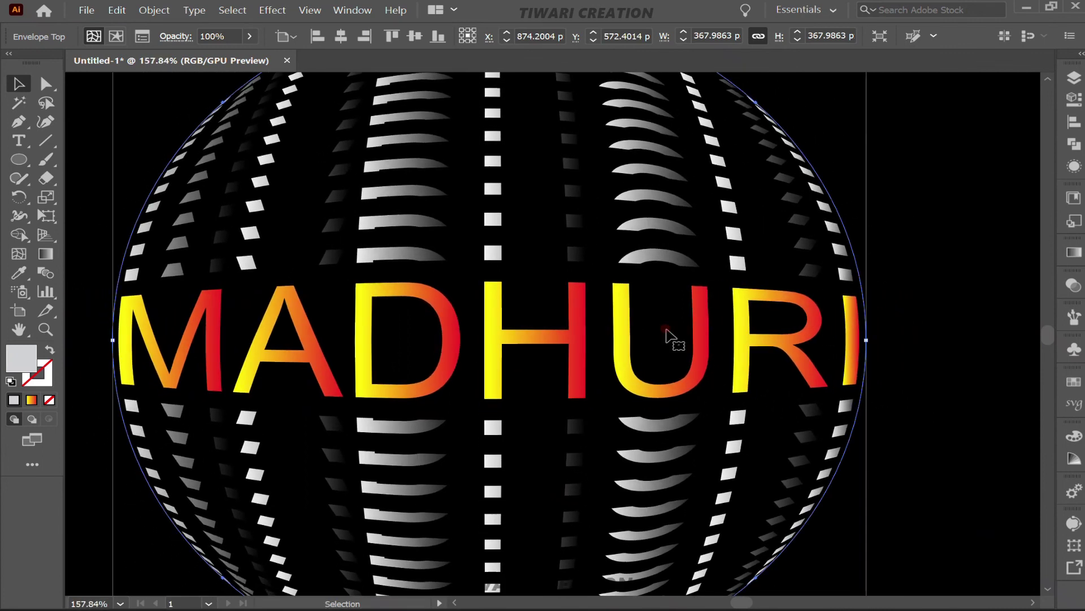
scroll(667, 336, left, 5)
scroll(667, 336, right, 5)
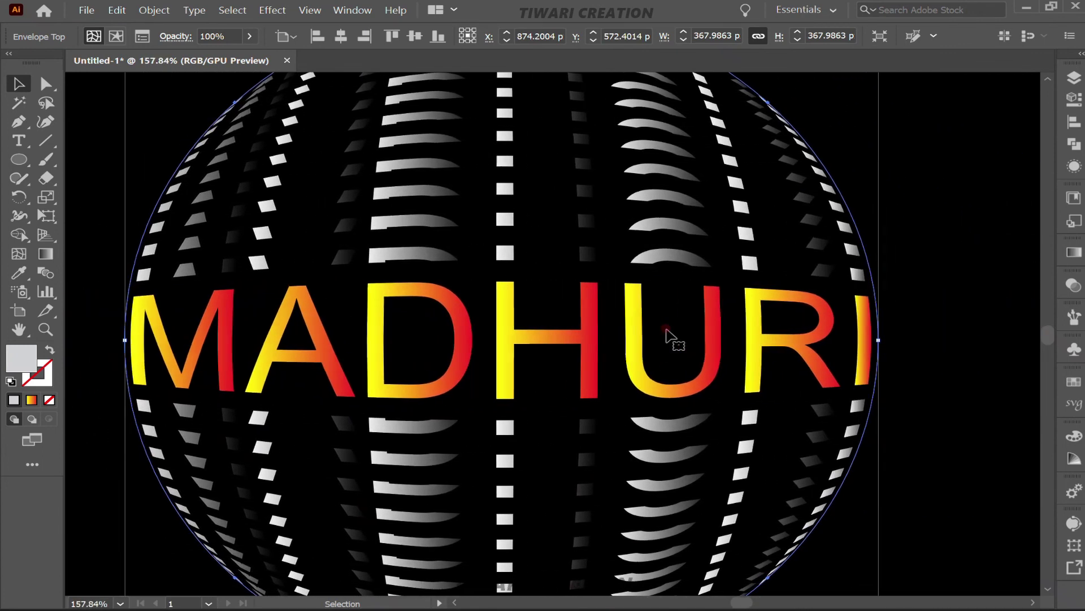
scroll(667, 337, left, 1)
Step: Select the sphere envelope to check its roughly 367.99 px square size, then zoom out
click(972, 194)
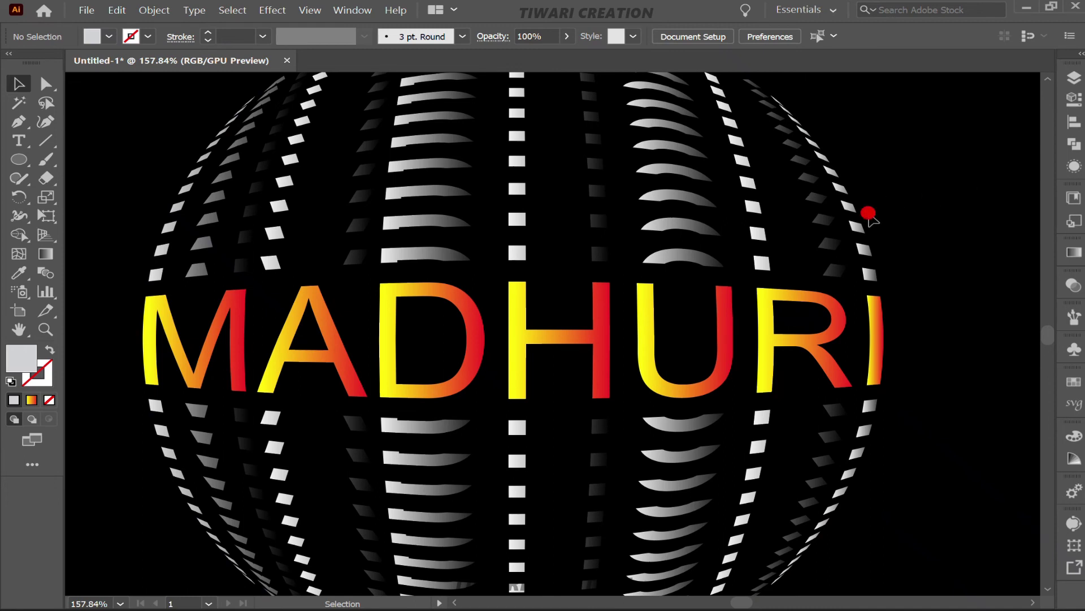
click(685, 299)
click(923, 259)
click(611, 345)
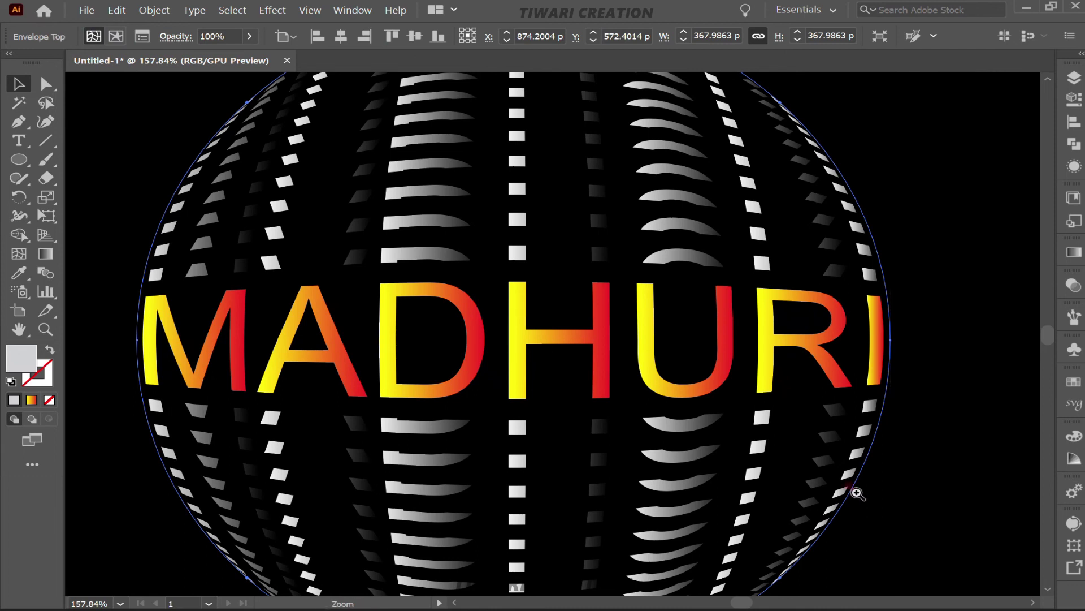
ctrl+alt+click(857, 493)
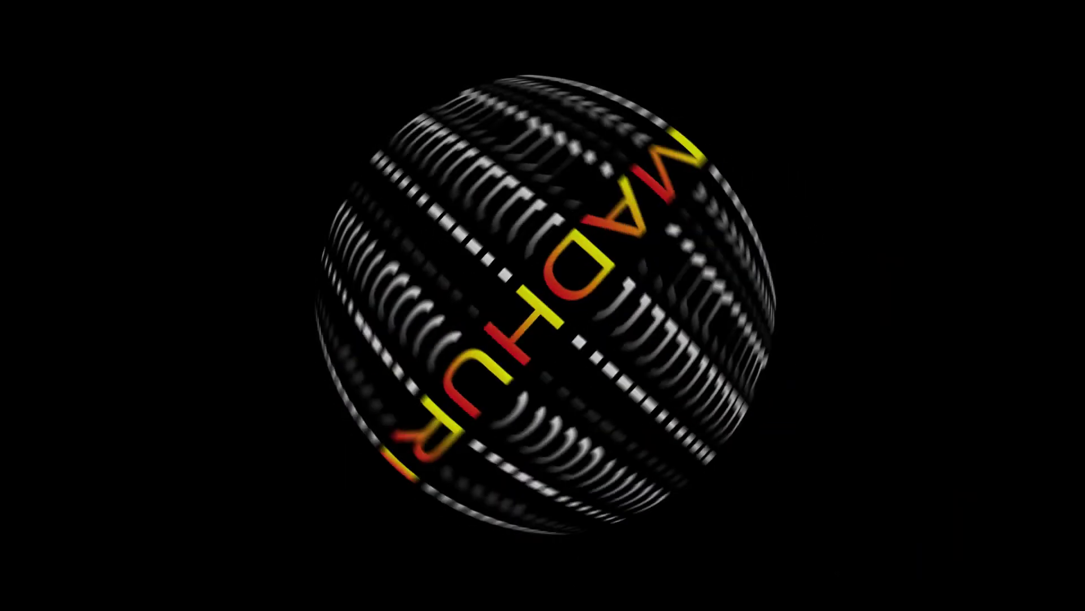